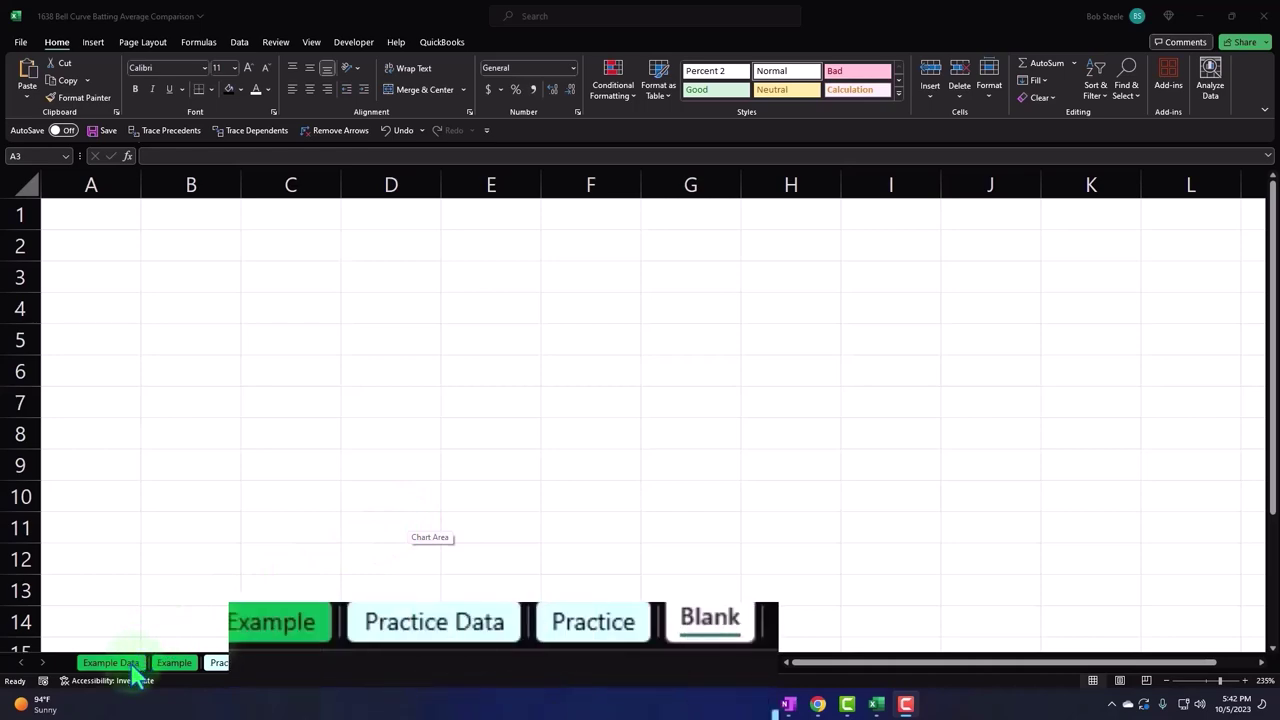
Step: Switch to the Example Data sheet with the player batting statistics table
left_click(128, 664)
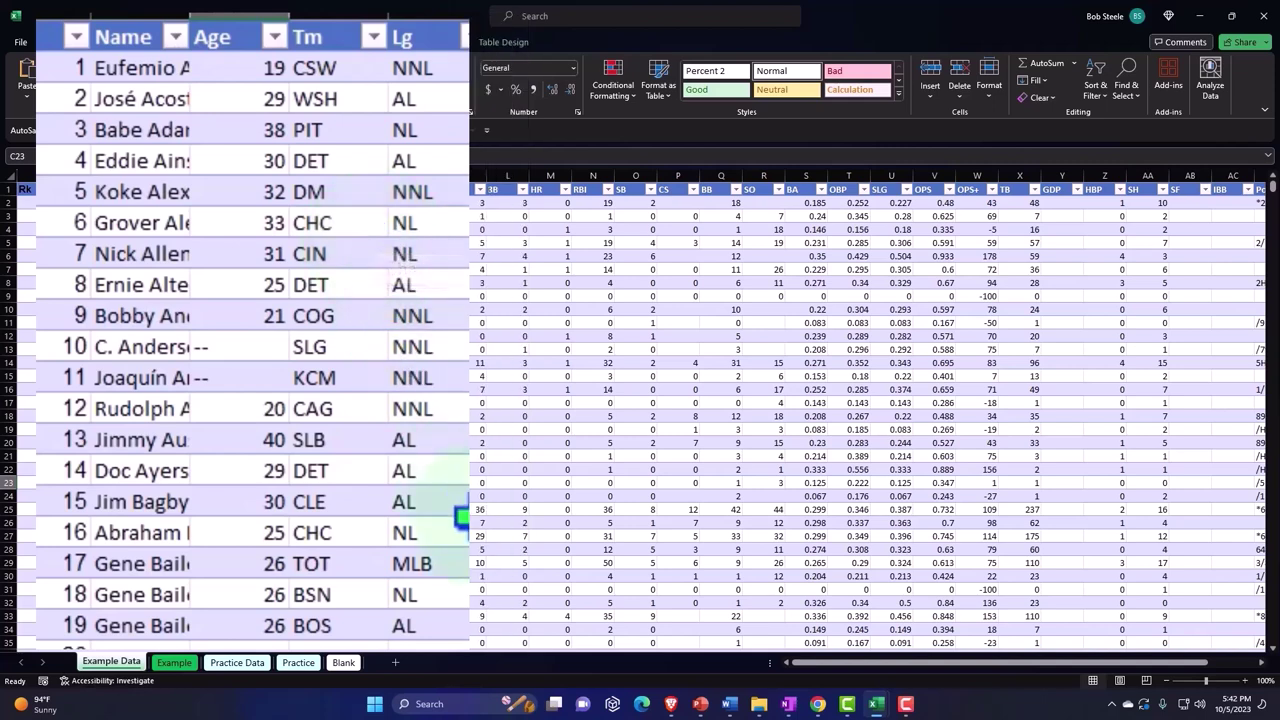
Step: On the Example sheet, review the Mean and Median summary and the 1920 and 2000 table headers
left_click(175, 663)
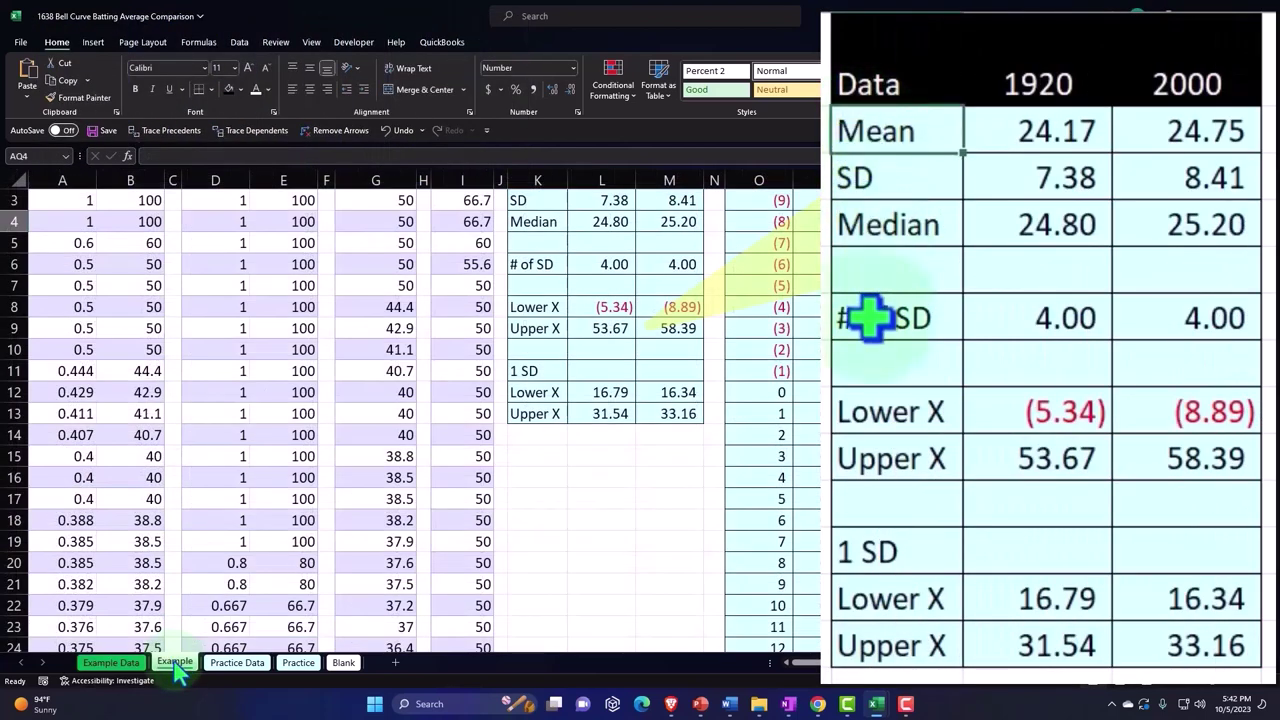
scroll(237, 427, "up", 1)
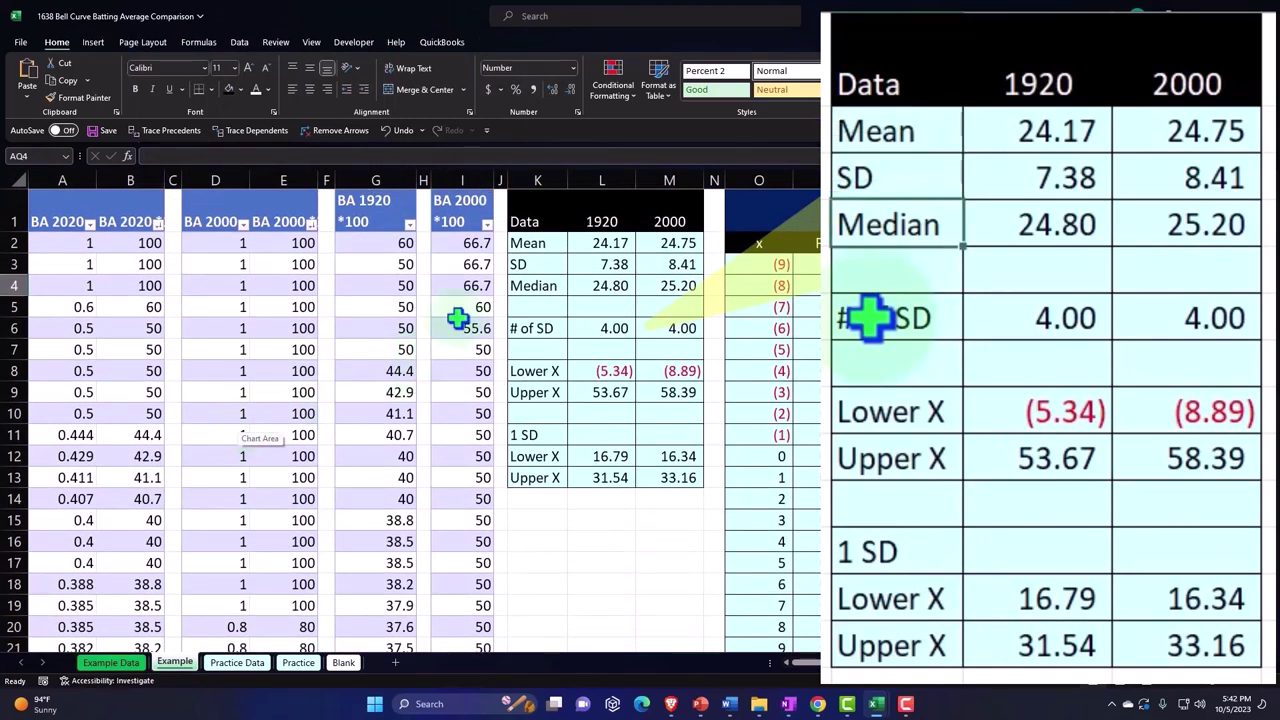
left_click(519, 249)
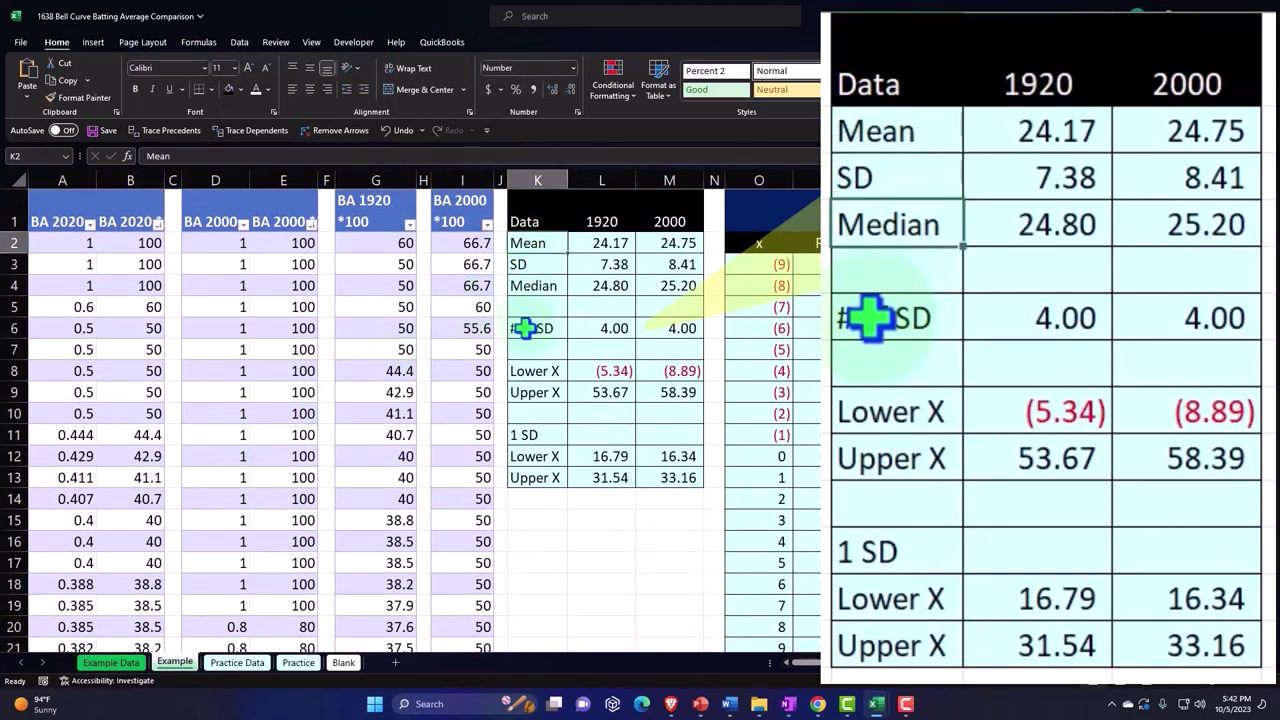
key("Down")
key("Down")
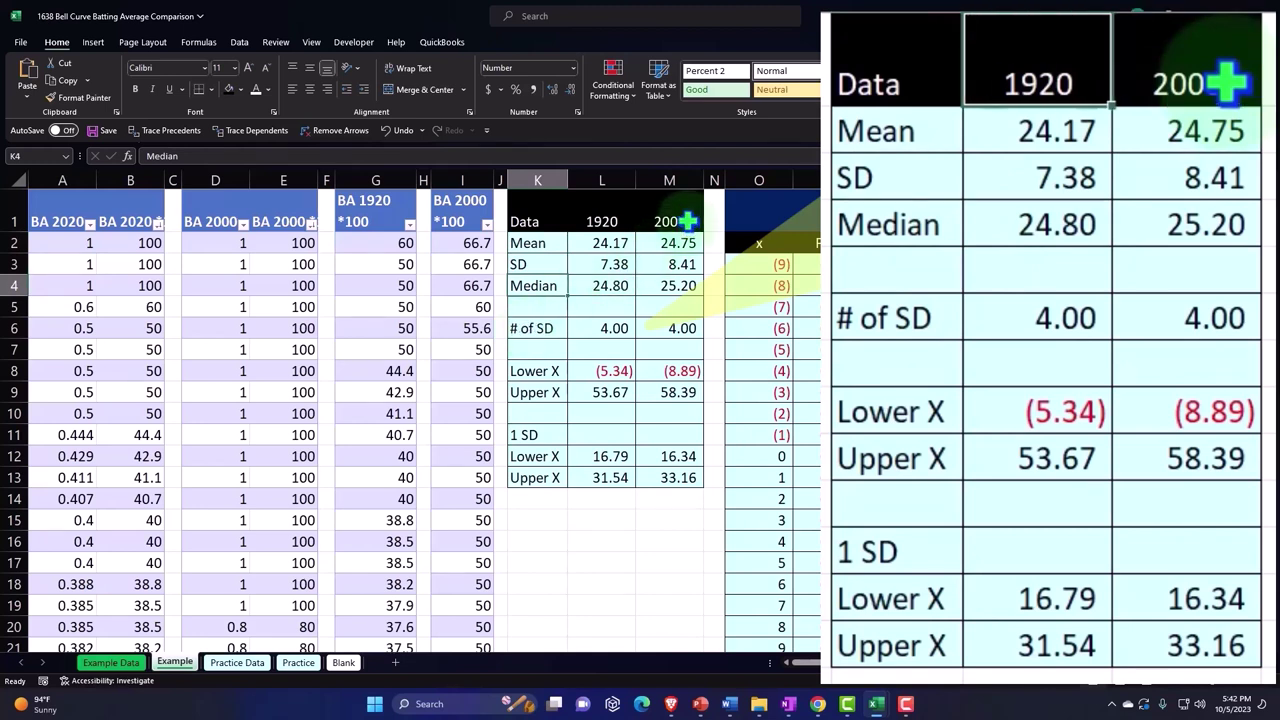
left_click(688, 221)
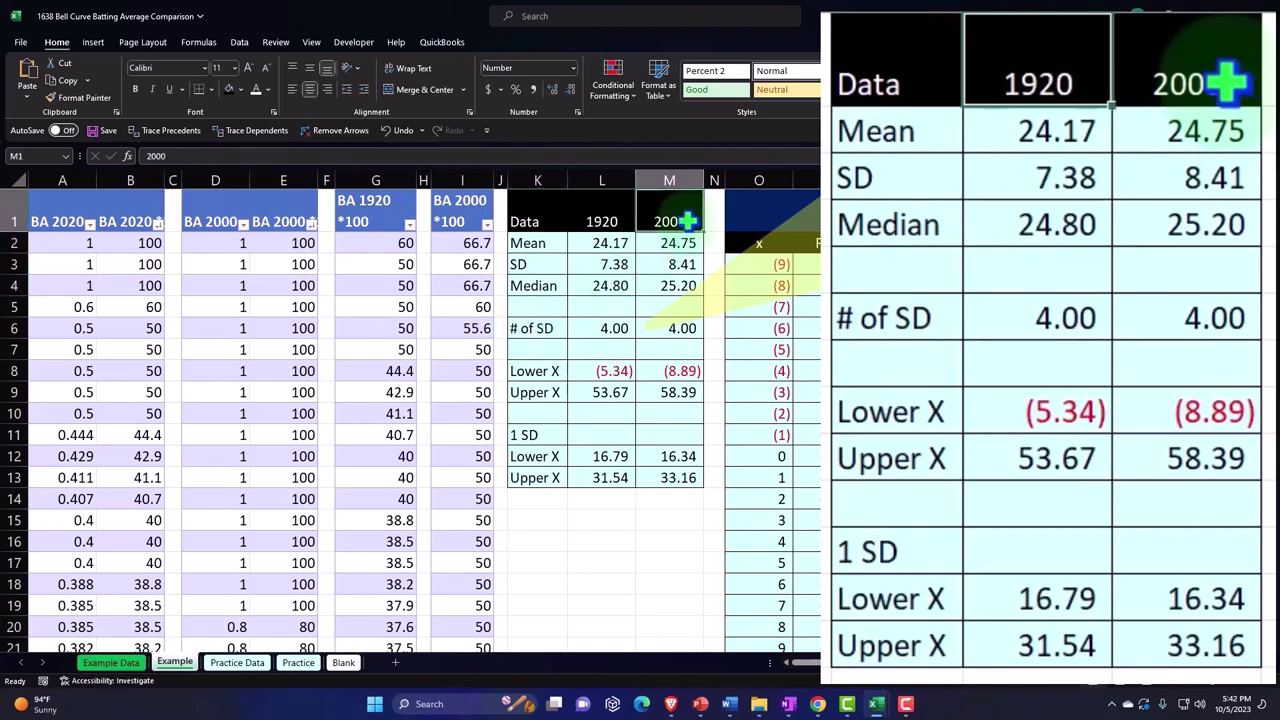
key("Left")
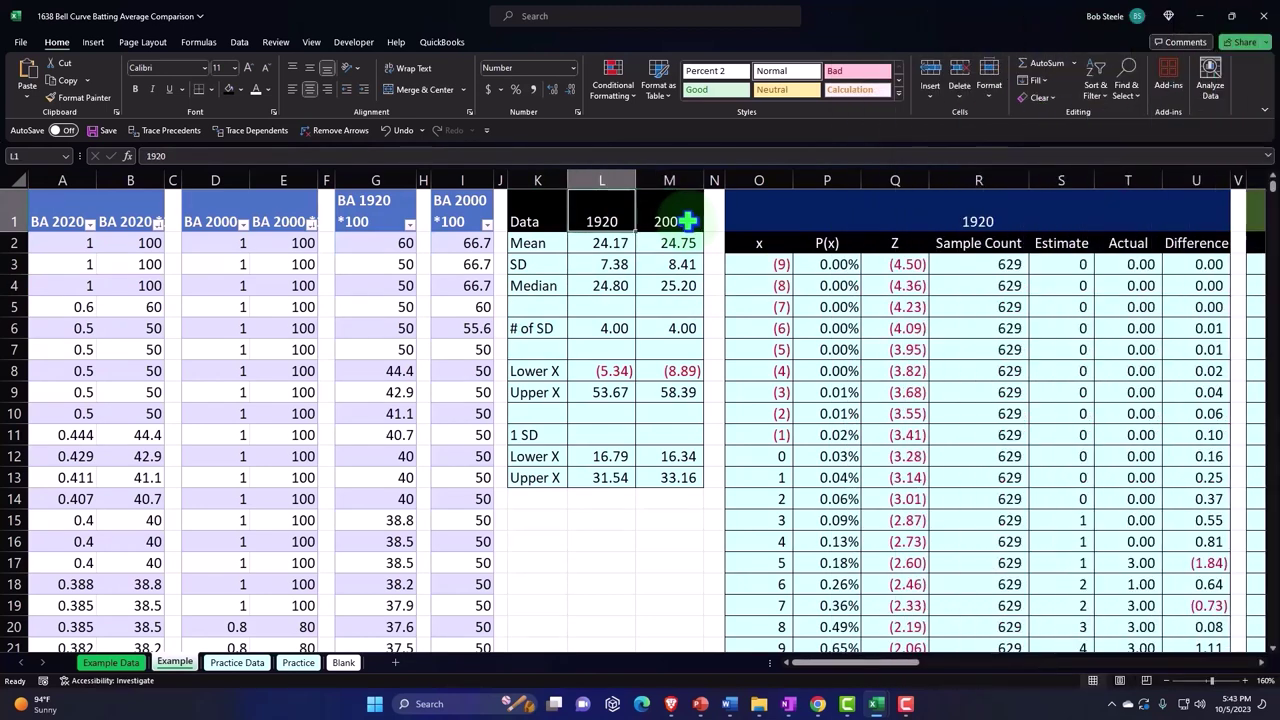
key("Right")
key("Right")
key("Right")
key("Right")
key("Right")
key("Right")
key("Right")
key("Right")
key("Right")
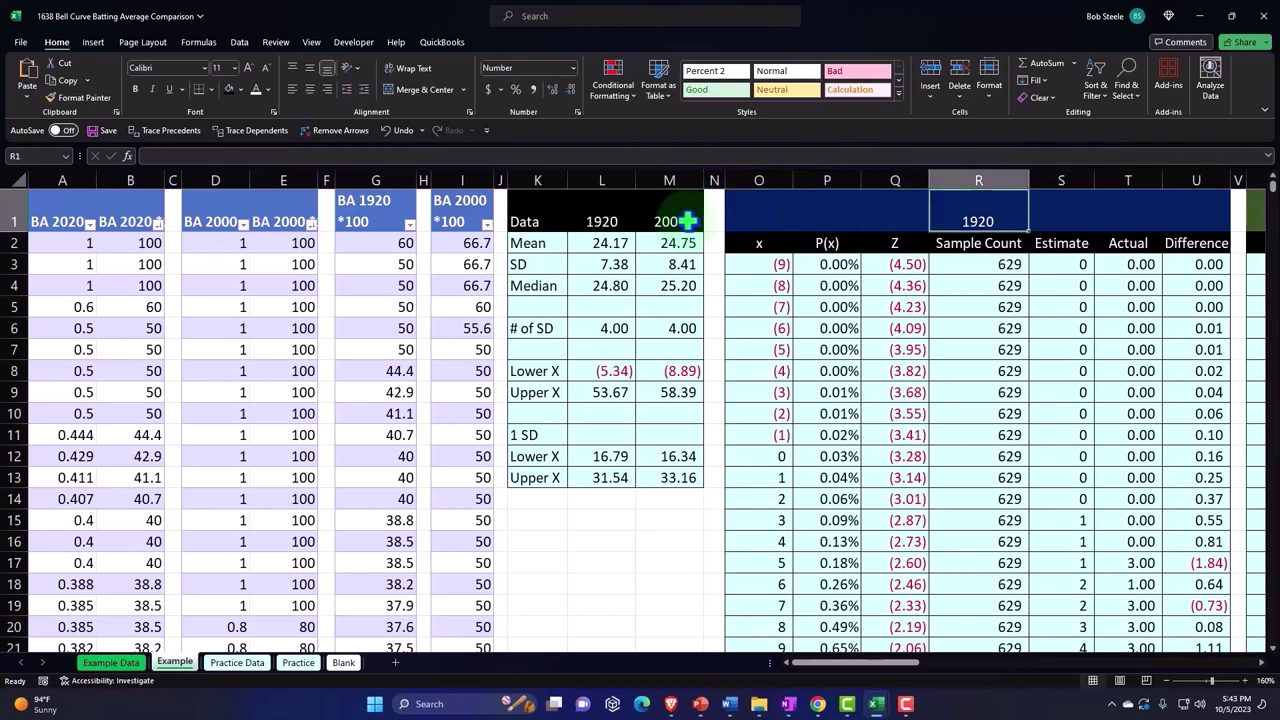
key("Right")
key("Right")
key("Right")
key("Right")
key("Right")
key("Right")
key("Right")
key("Right")
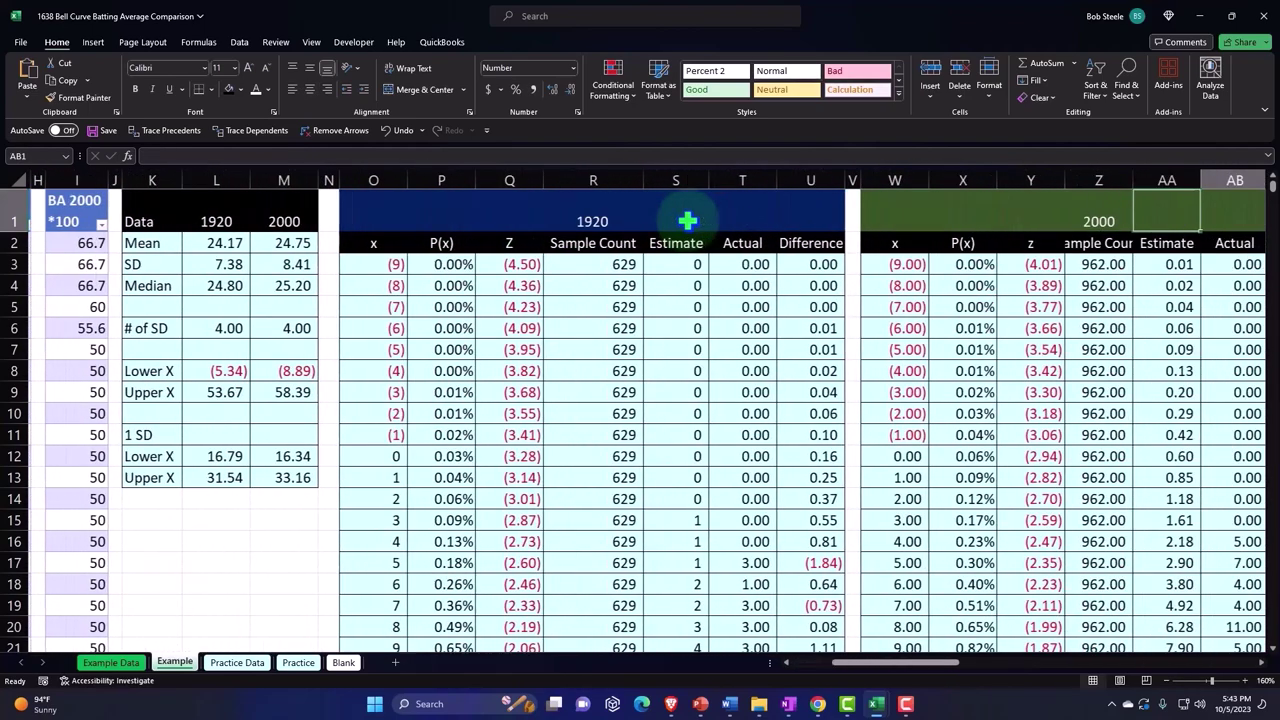
Step: Review the Differences table and the 1920 and 2020 charts, then go to the Blank sheet
key("Right")
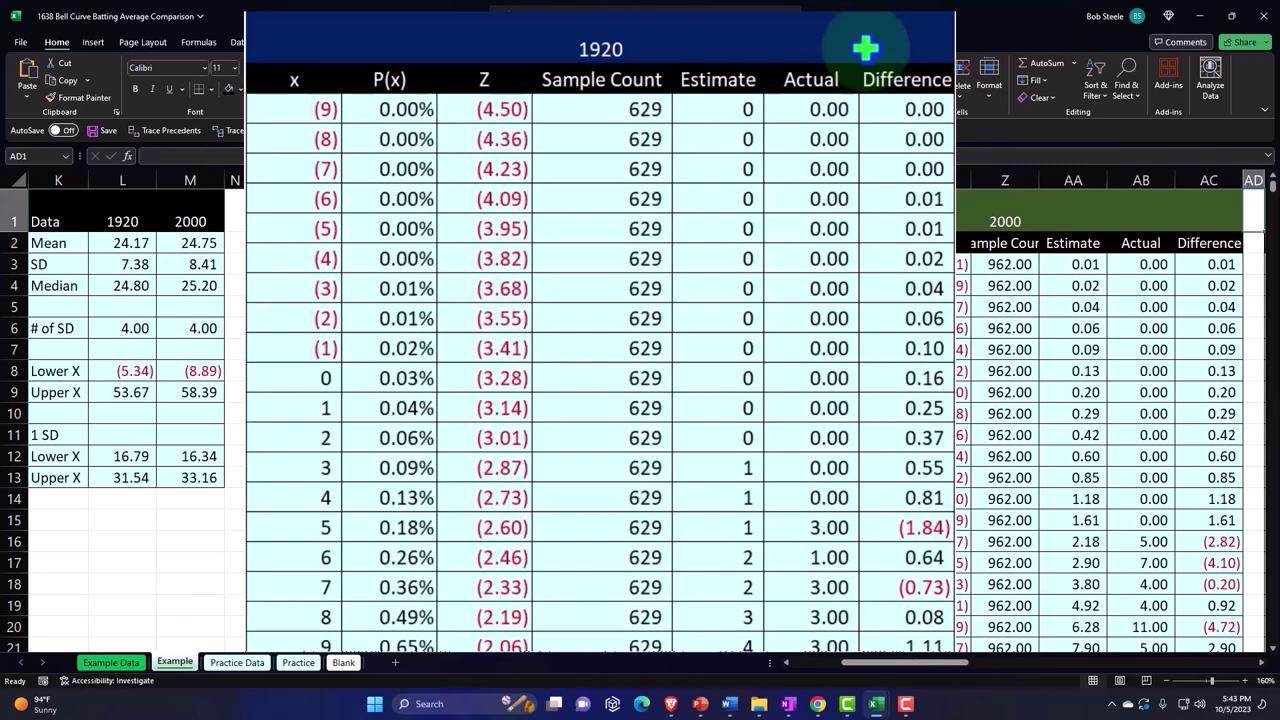
scroll(680, 215, "right", 5)
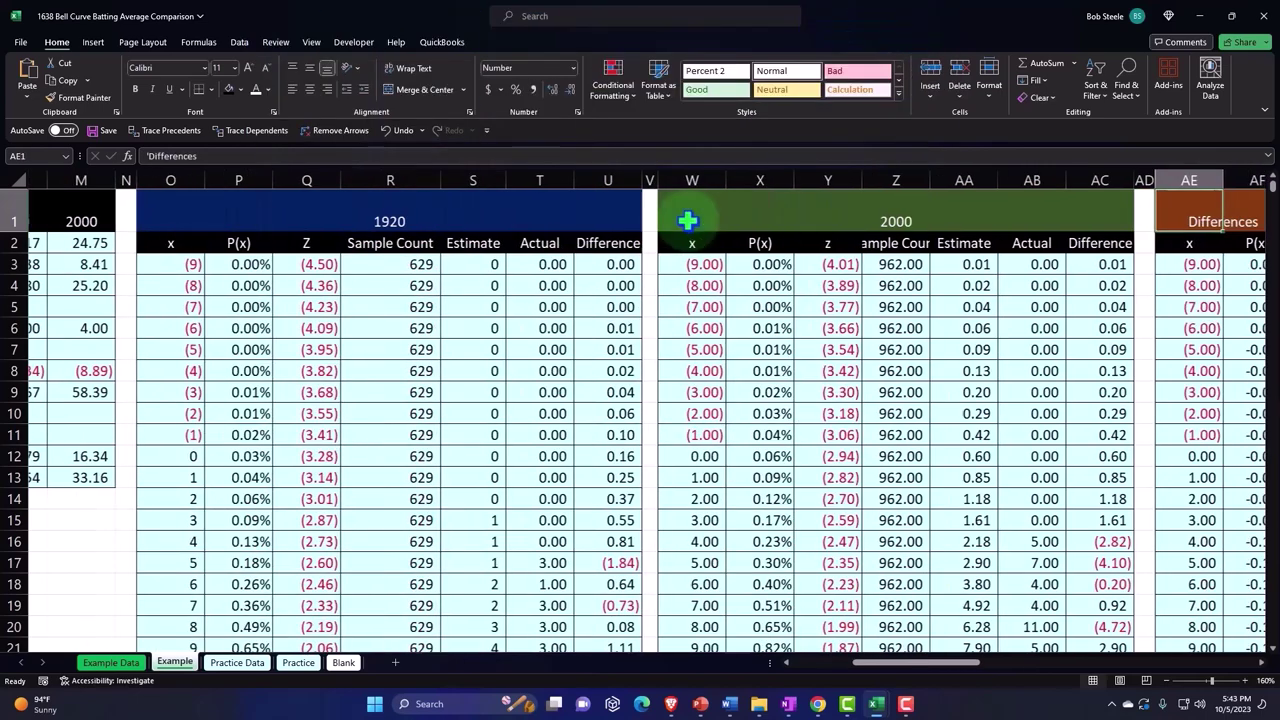
key("Right")
key("Right")
key("Right")
key("Right")
key("Right")
key("Right")
key("Right")
key("Right")
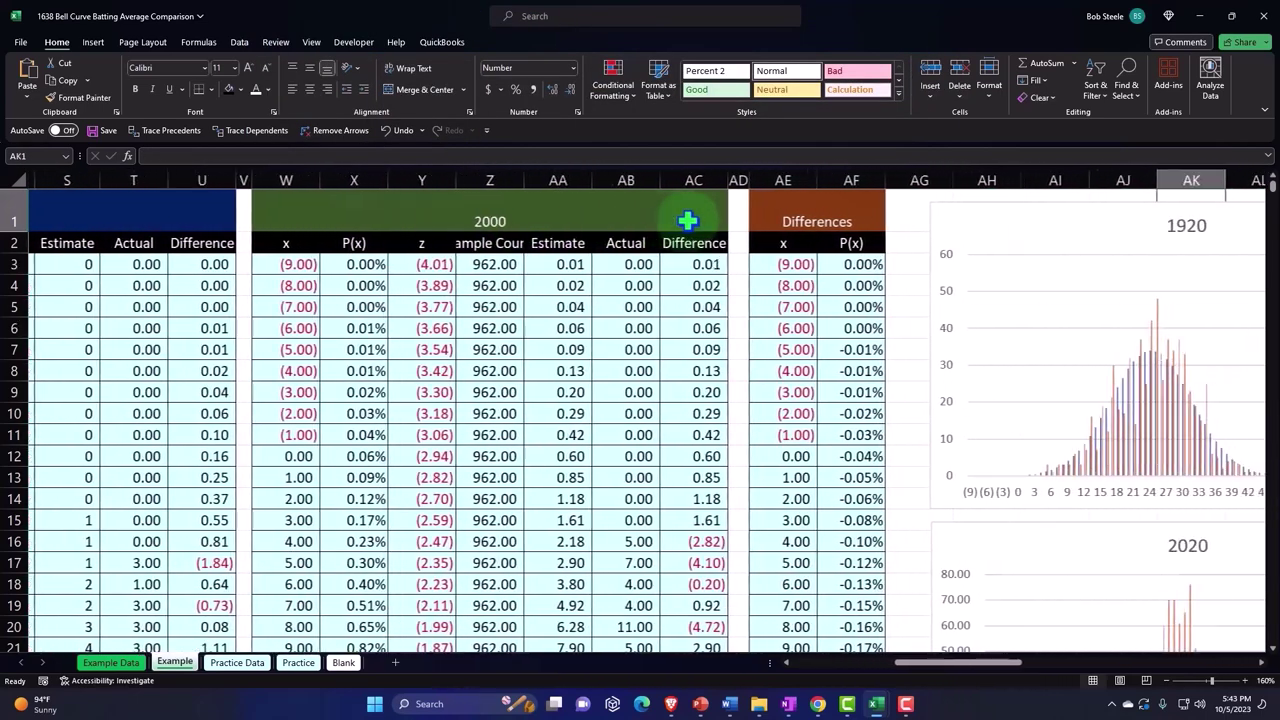
scroll(688, 221, "right", 1)
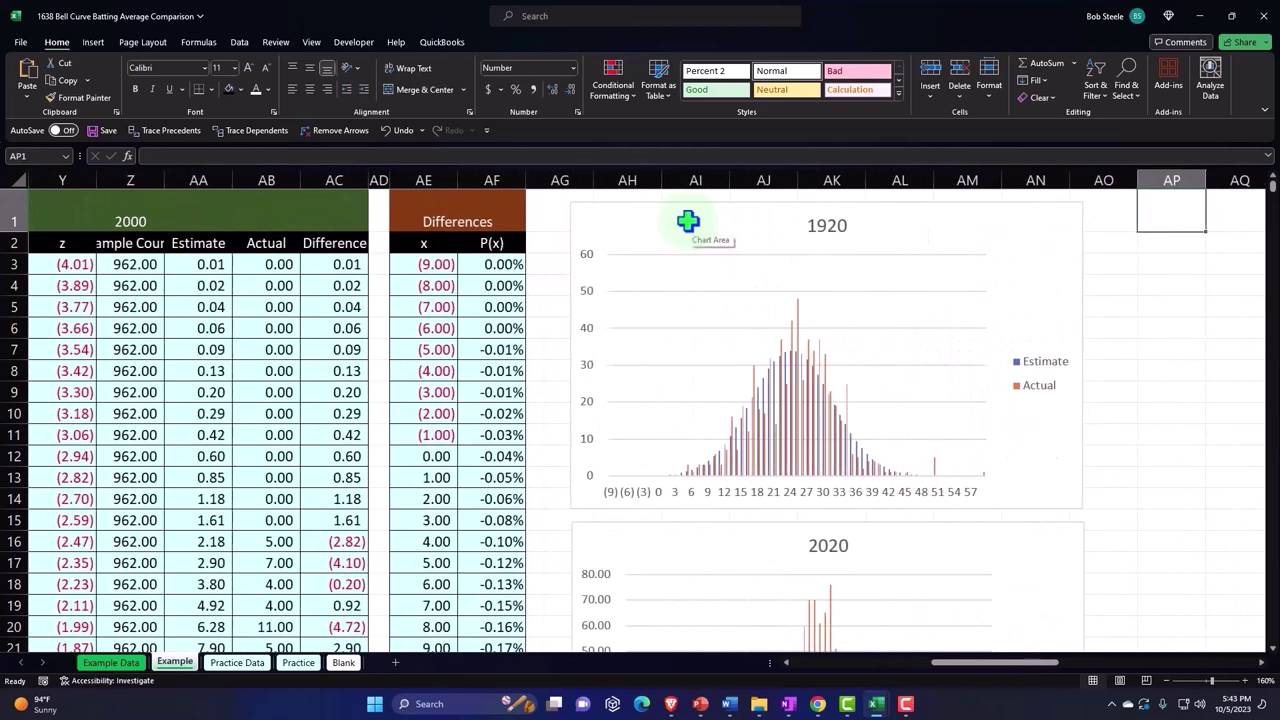
scroll(688, 221, "down", 5)
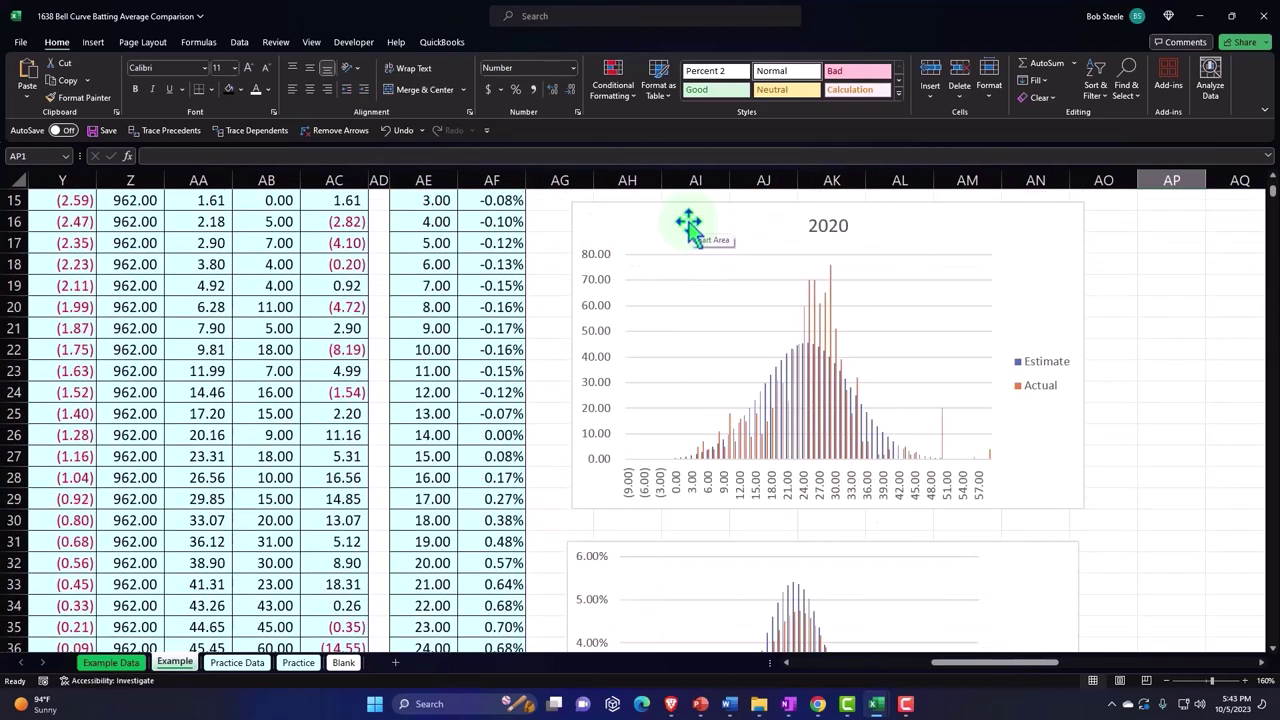
left_click(343, 662)
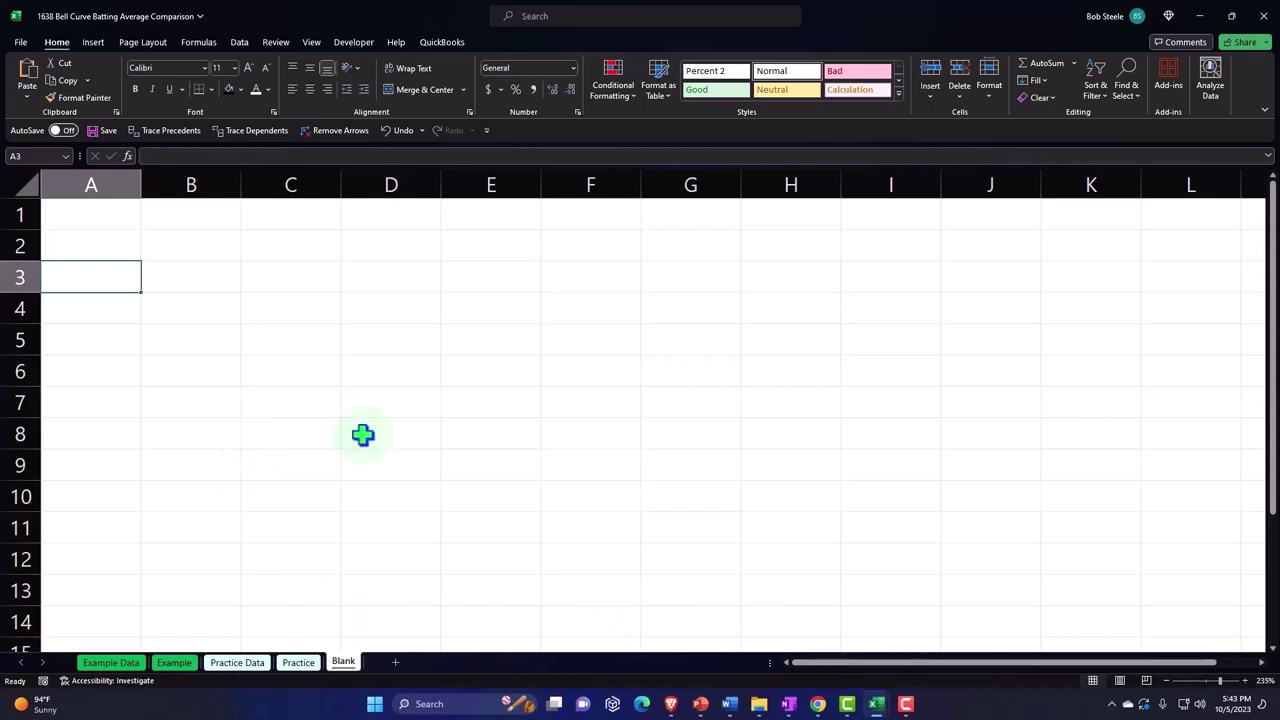
Step: Show the Share & Export options for the 1920 Player Standard Batting table in Chrome
left_click(818, 704)
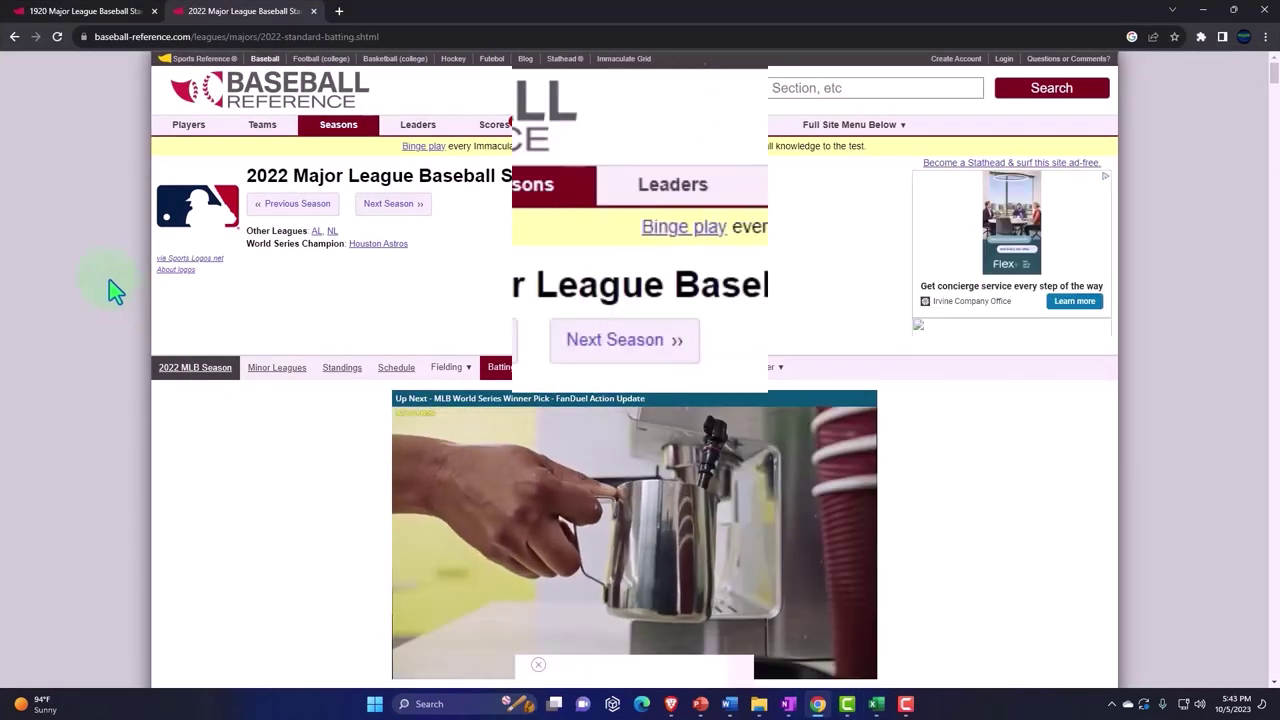
left_click(95, 12)
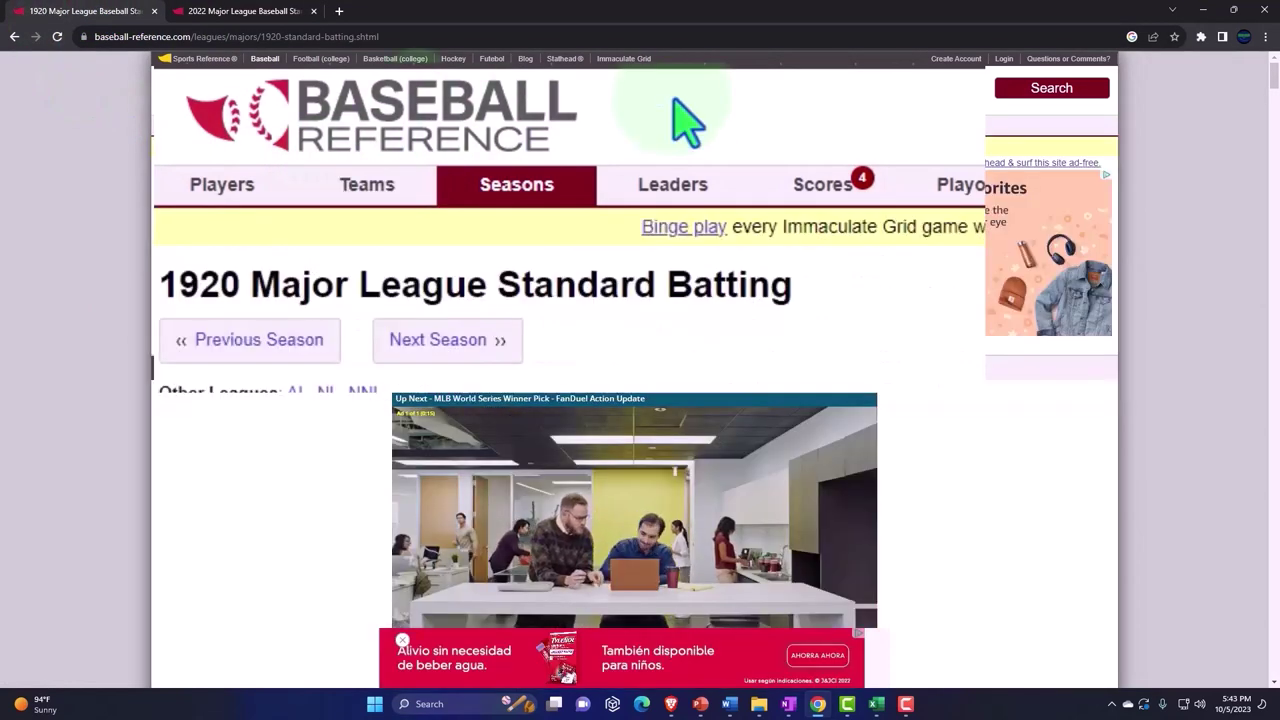
scroll(88, 298, "down", 2)
scroll(88, 297, "down", 3)
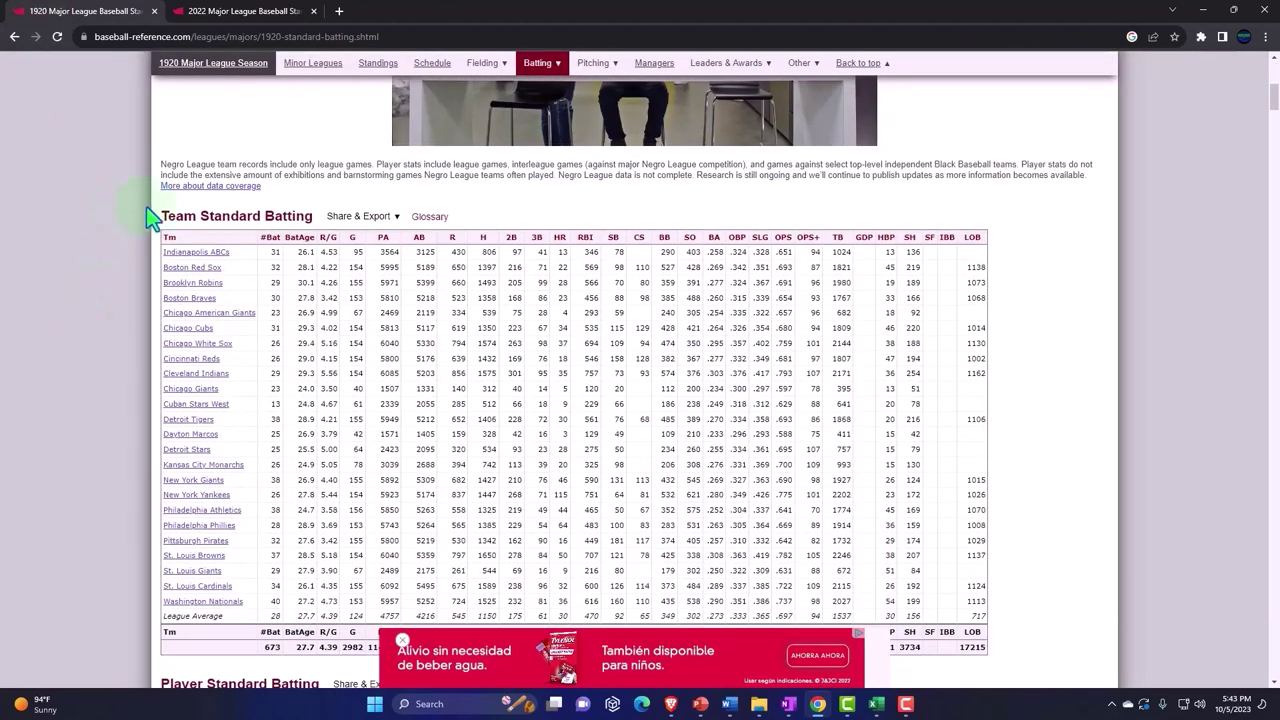
scroll(150, 218, "down", 5)
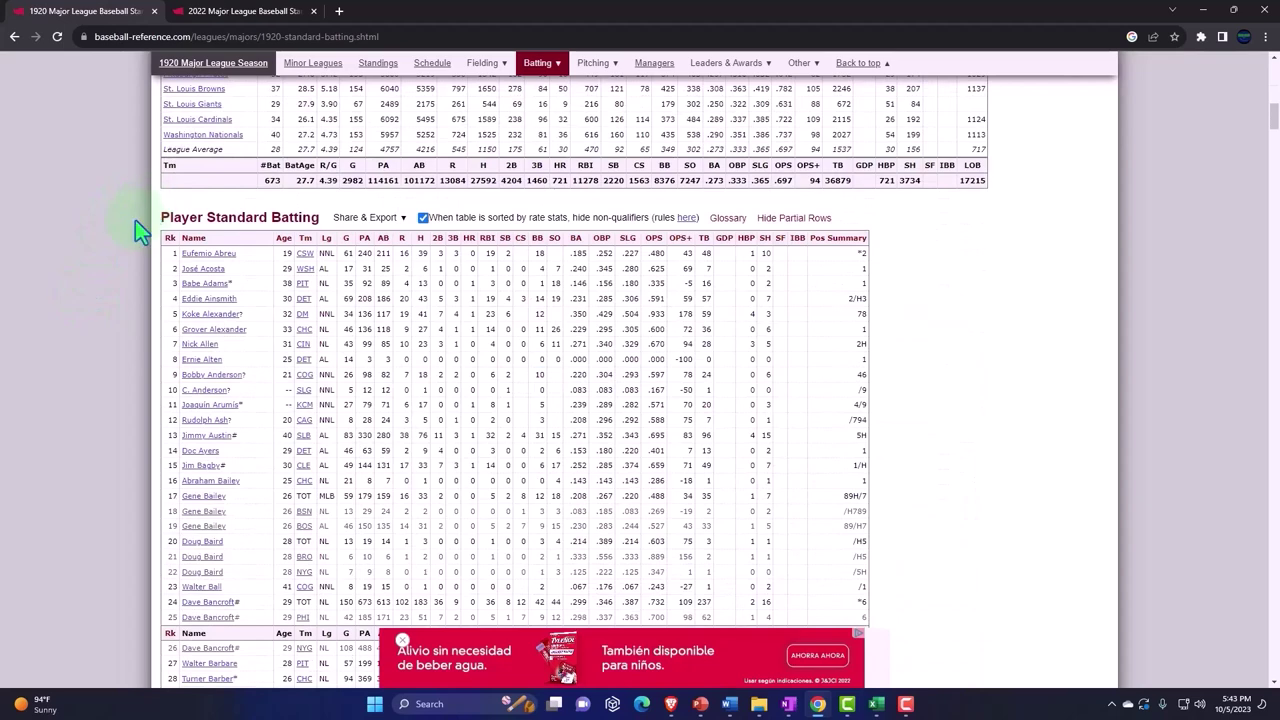
scroll(138, 219, "down", 1)
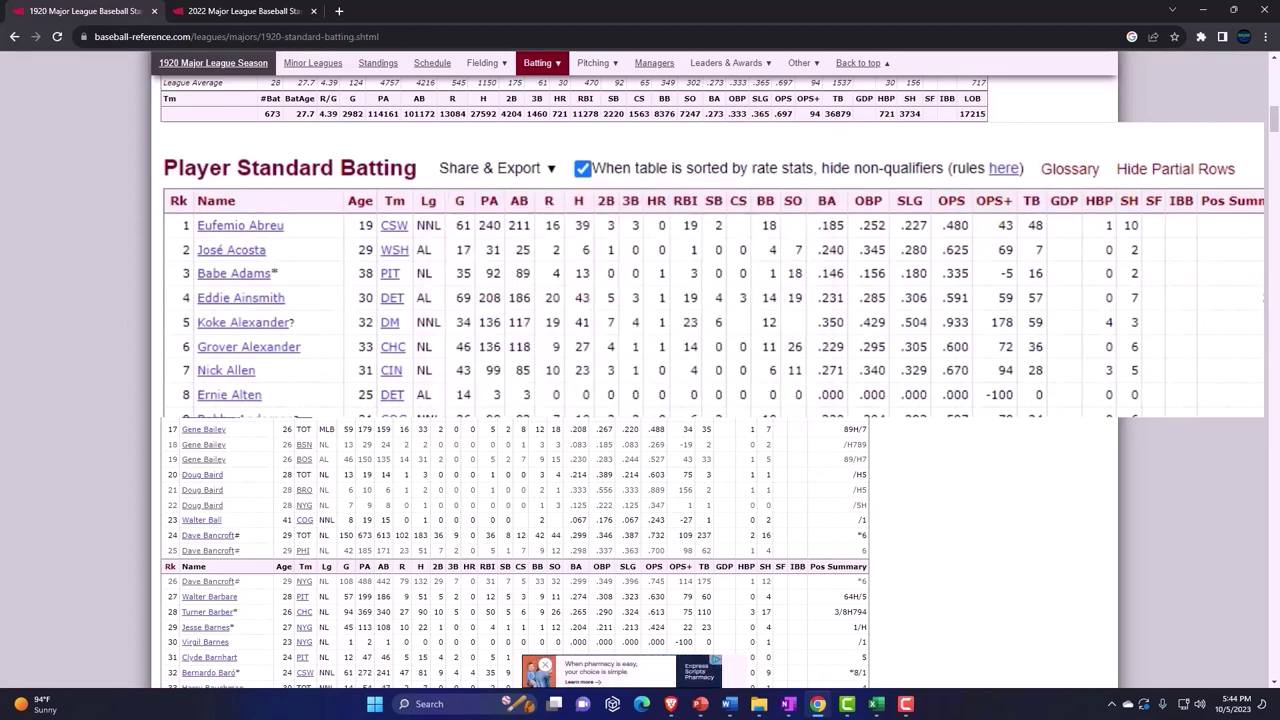
mouse_move(551, 171)
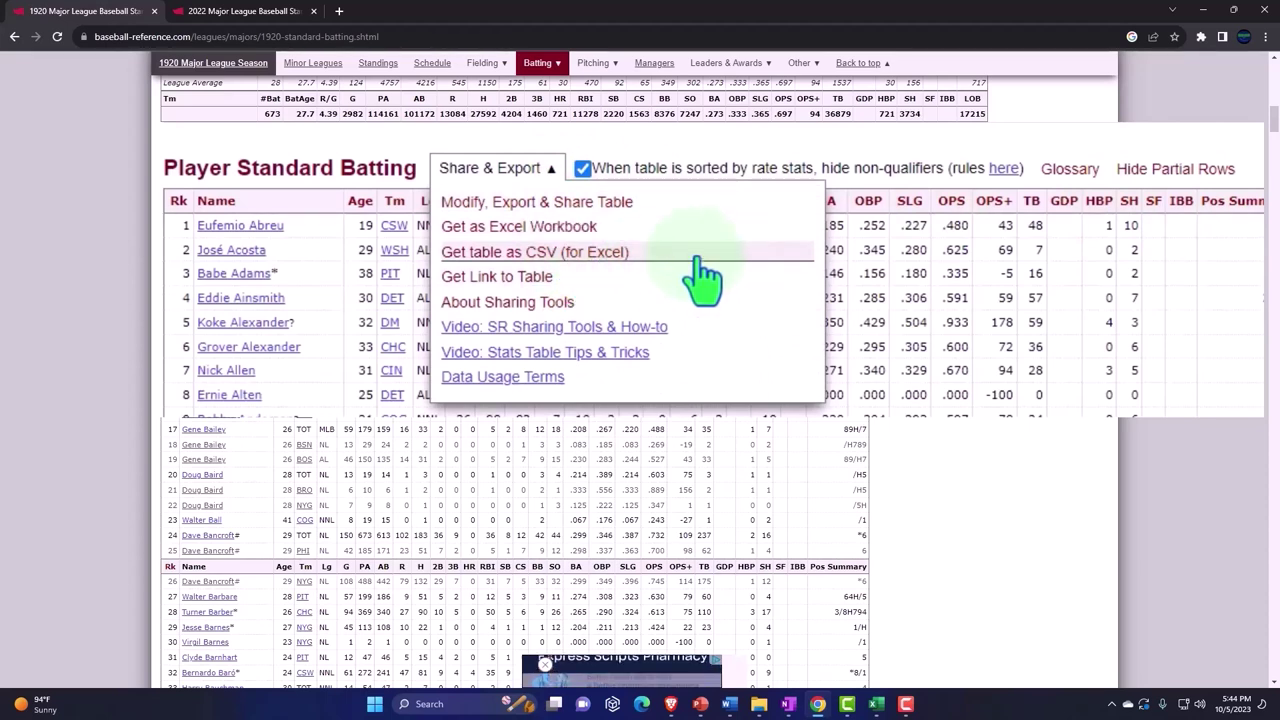
Step: Convert the 1920 batting table to CSV, select it from the header line, and return to the workbook
left_click(615, 258)
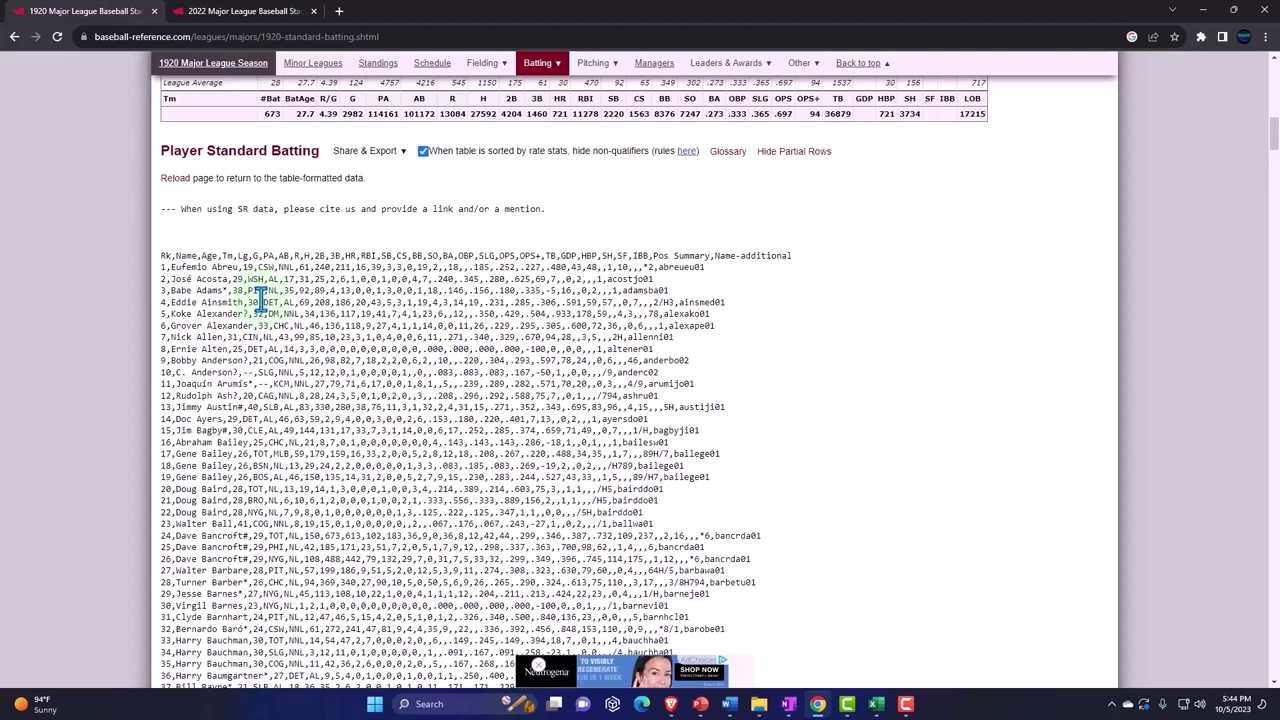
scroll(260, 298, "down", 1)
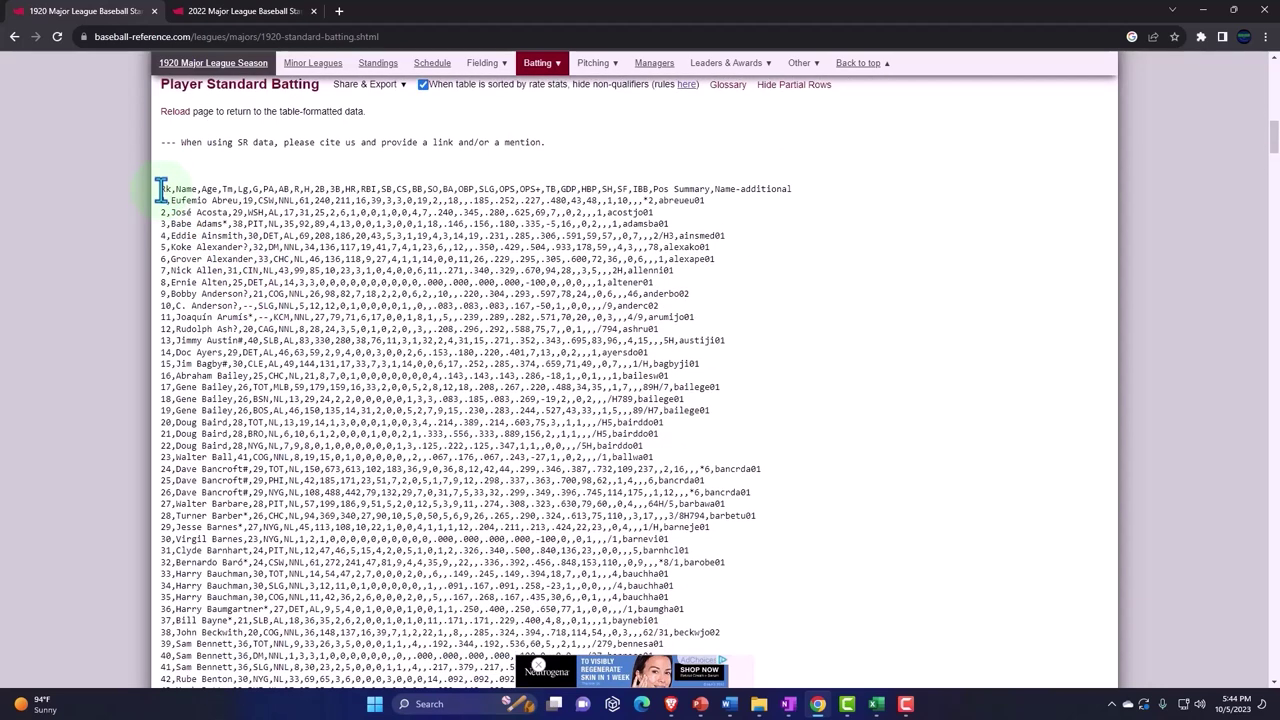
left_click_drag(163, 188, 697, 120)
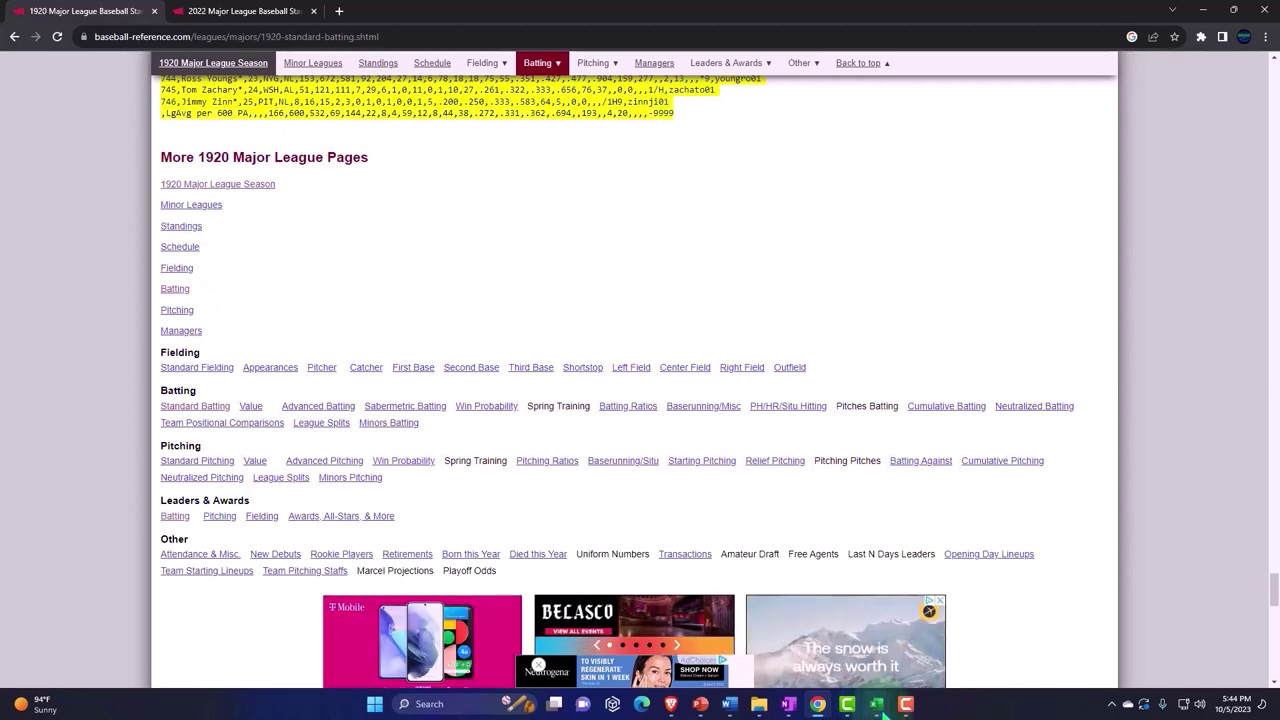
mouse_move(876, 704)
left_click(1030, 636)
Step: Paste the 1920 CSV rows into A1 with Match Destination Formatting, then zoom out to 170%
left_click(104, 219)
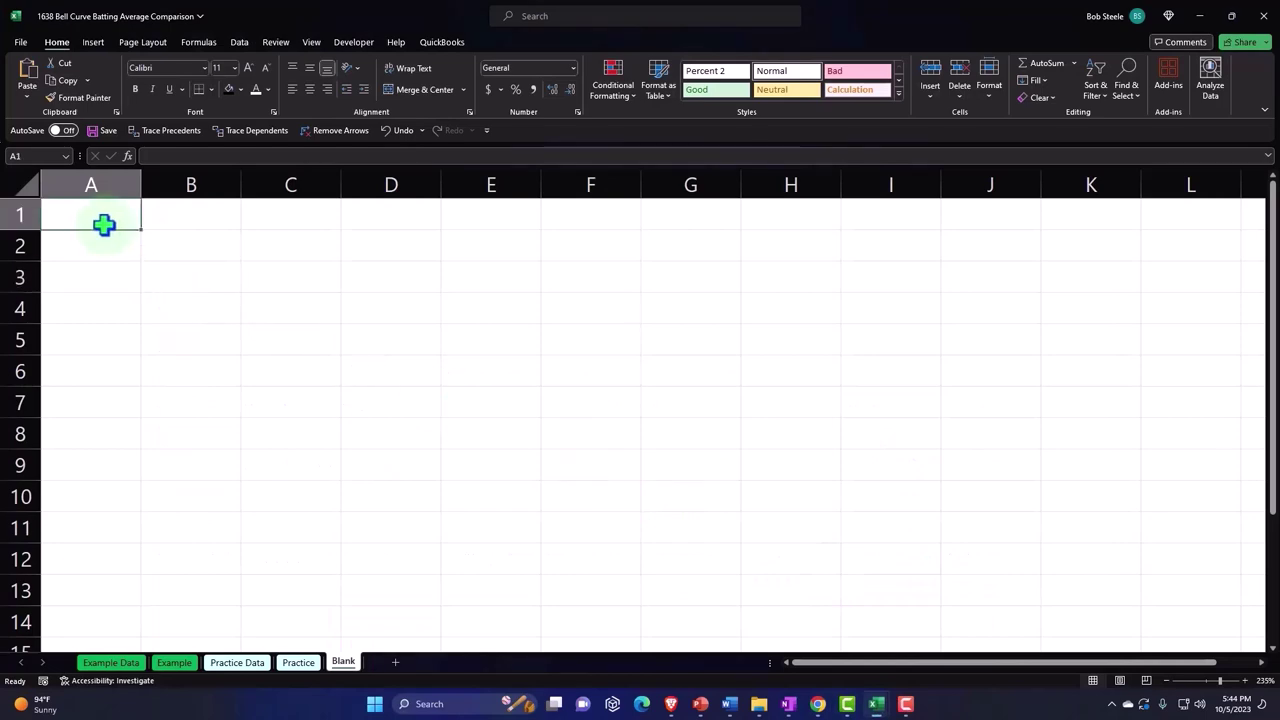
right_click(104, 217)
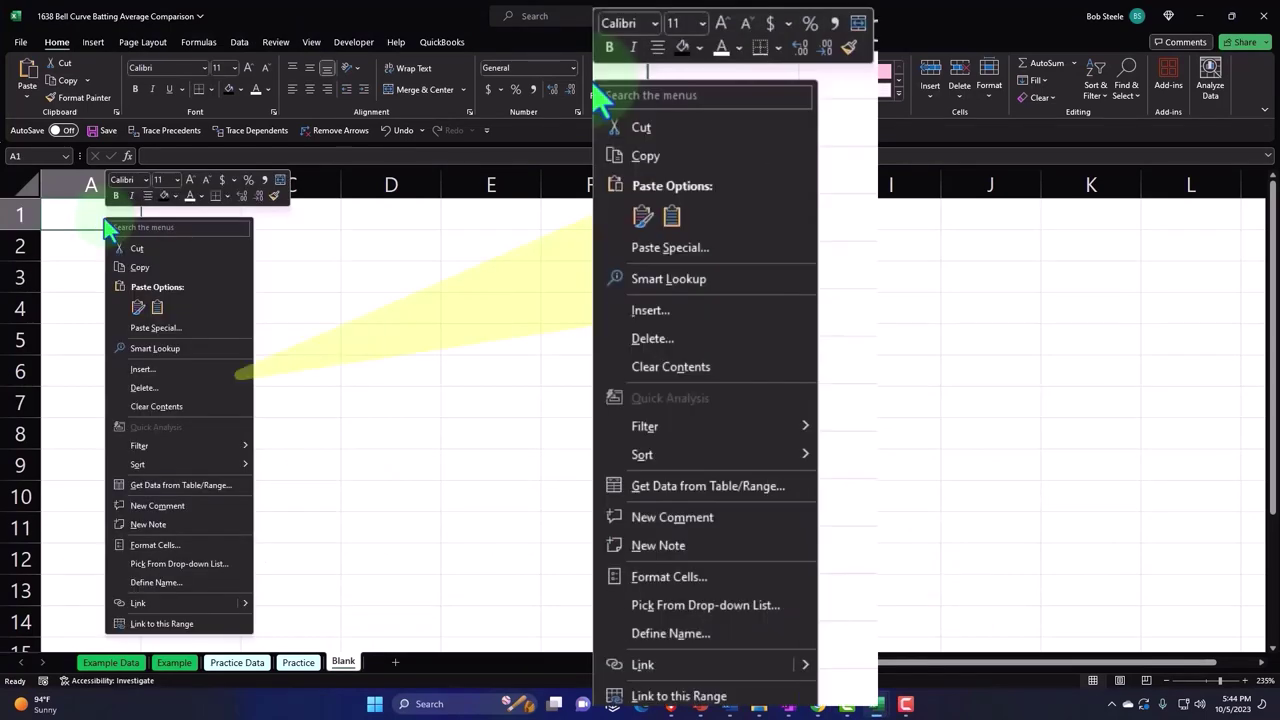
left_click(106, 310)
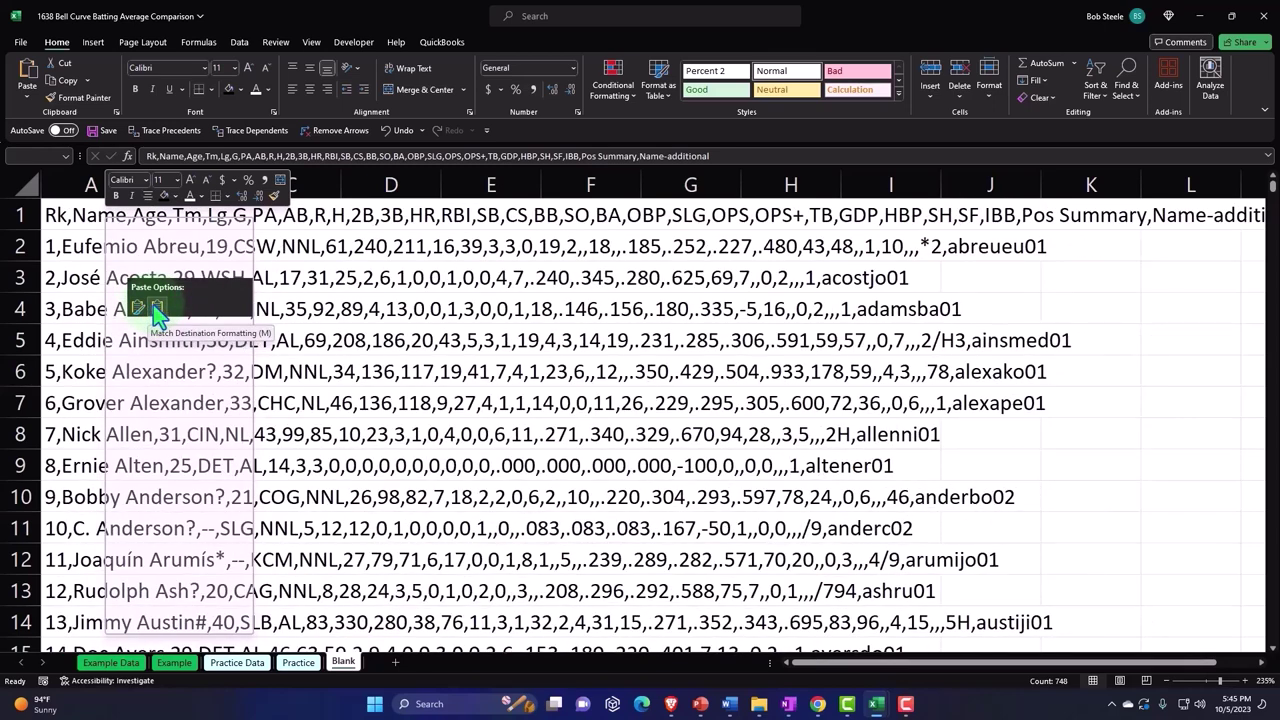
left_click(154, 306)
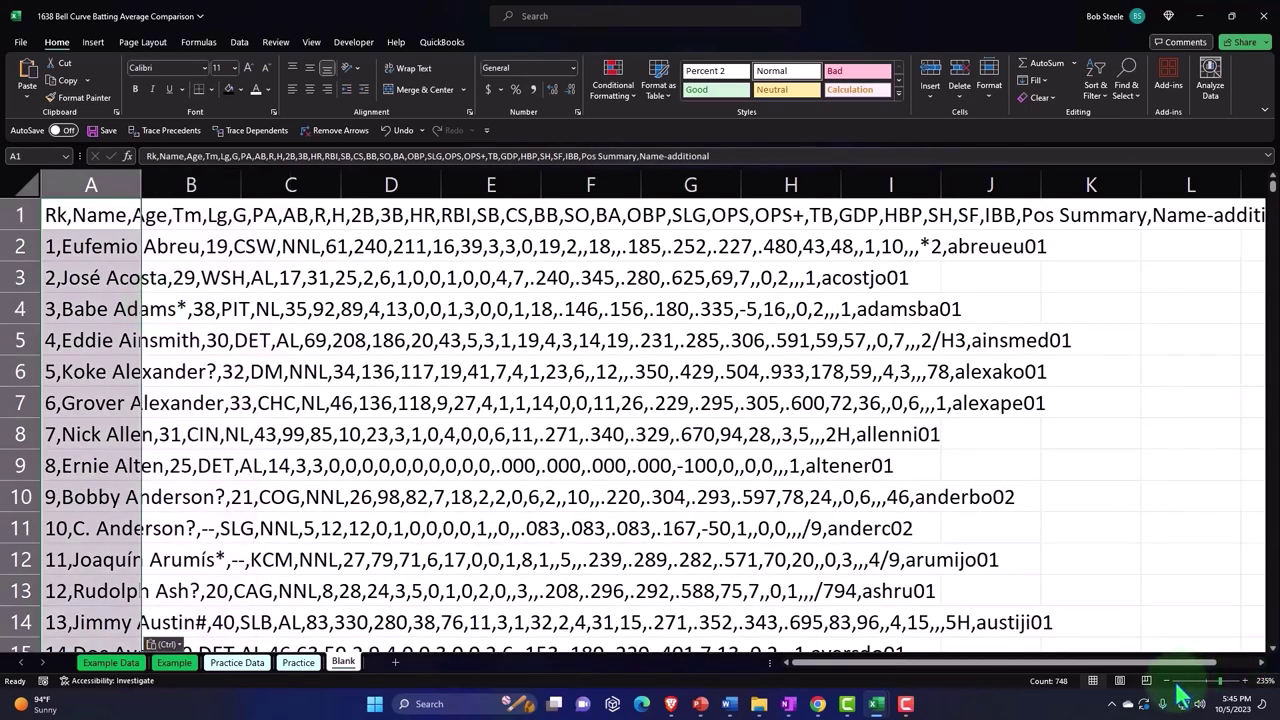
scroll(1177, 688, "down", 3, "ctrl")
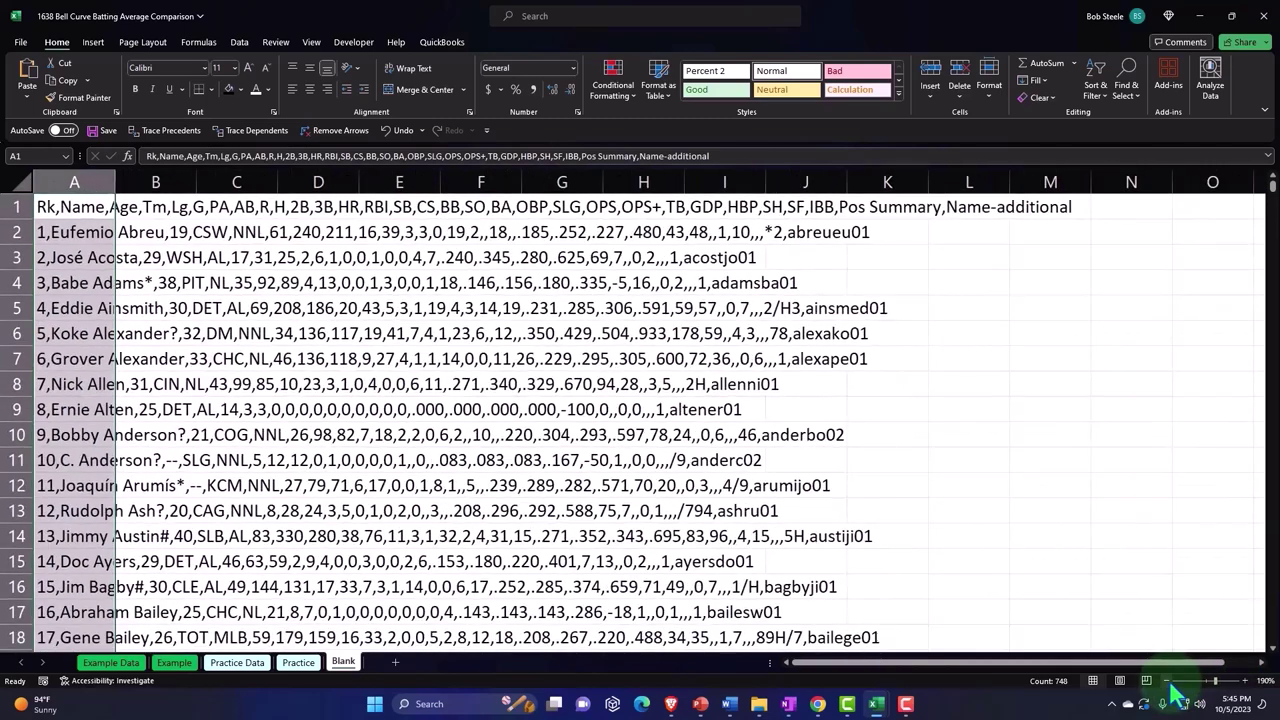
left_click(1167, 681)
left_click(1167, 681)
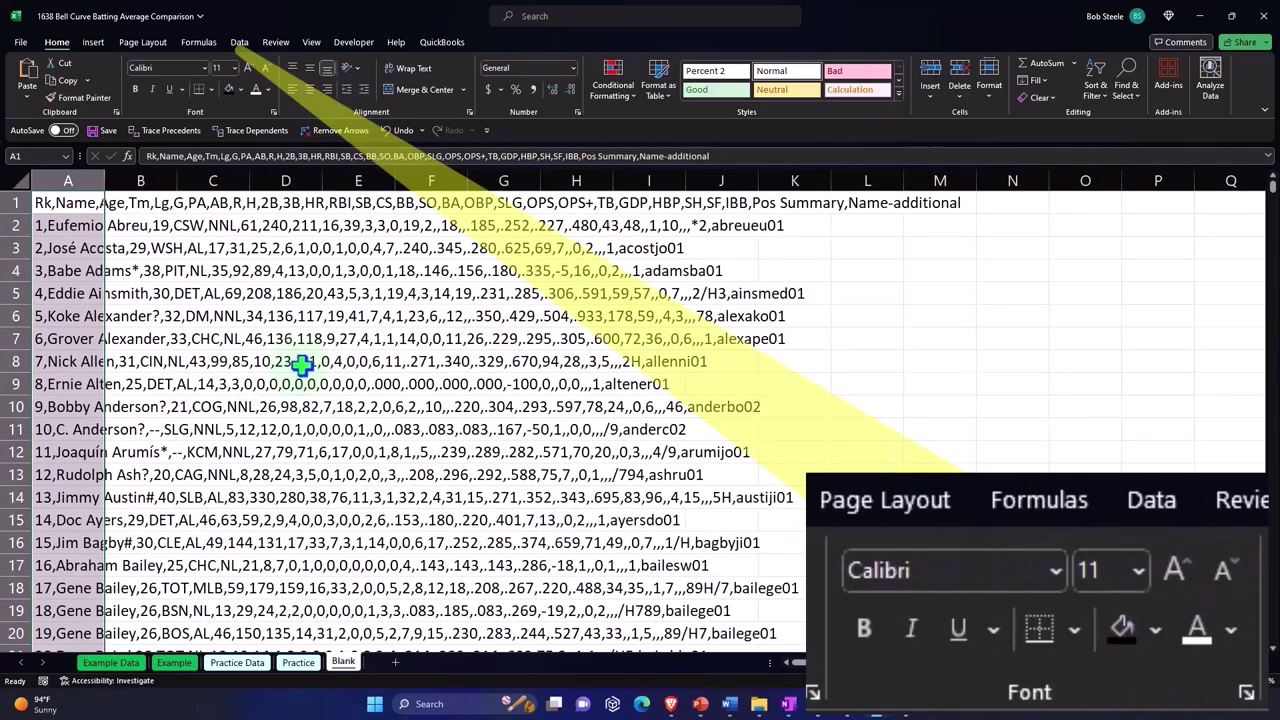
Step: Launch Text to Columns from the Data tab for column A
left_click(240, 45)
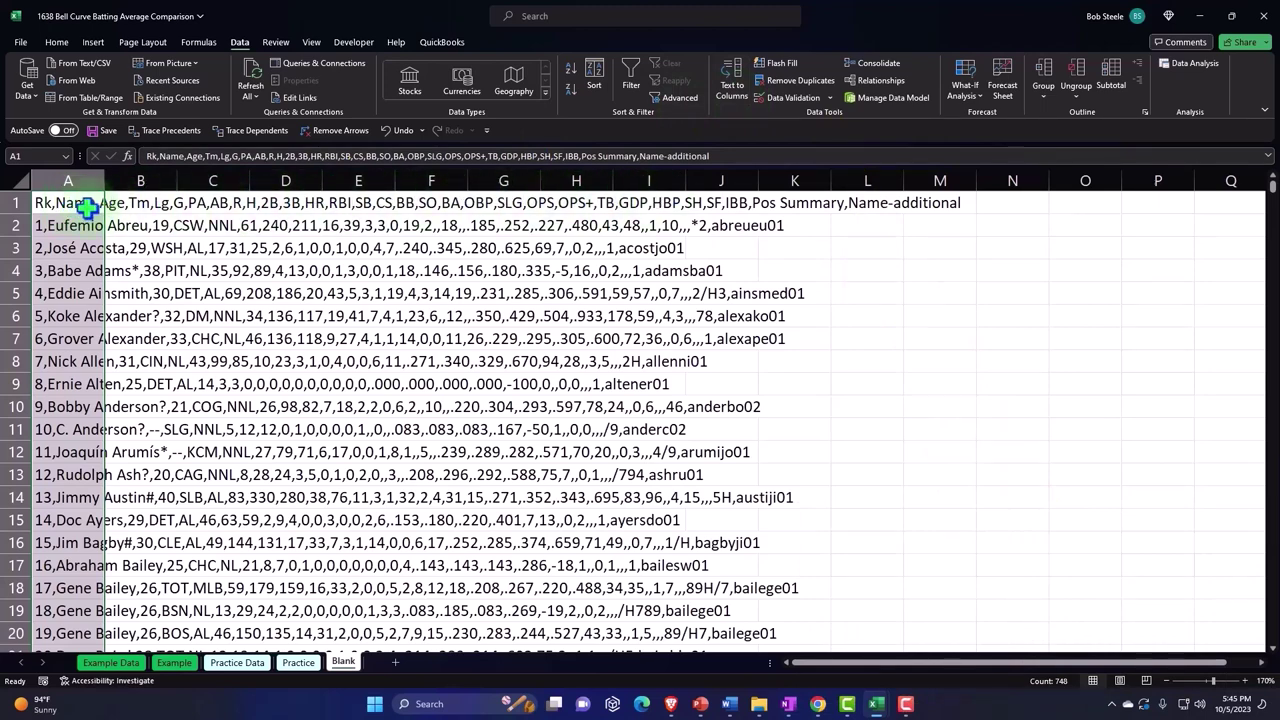
left_click(733, 92)
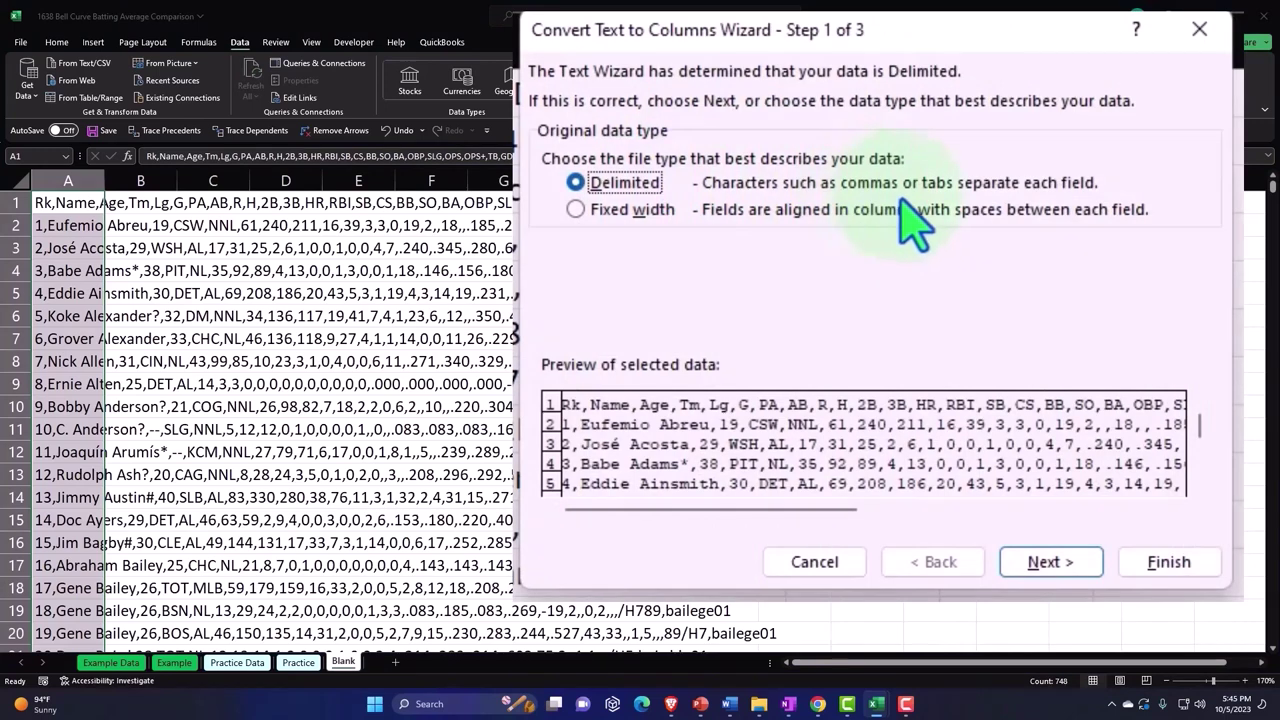
Step: Split the text as Delimited on commas instead of tabs and finish the wizard
left_click(1030, 564)
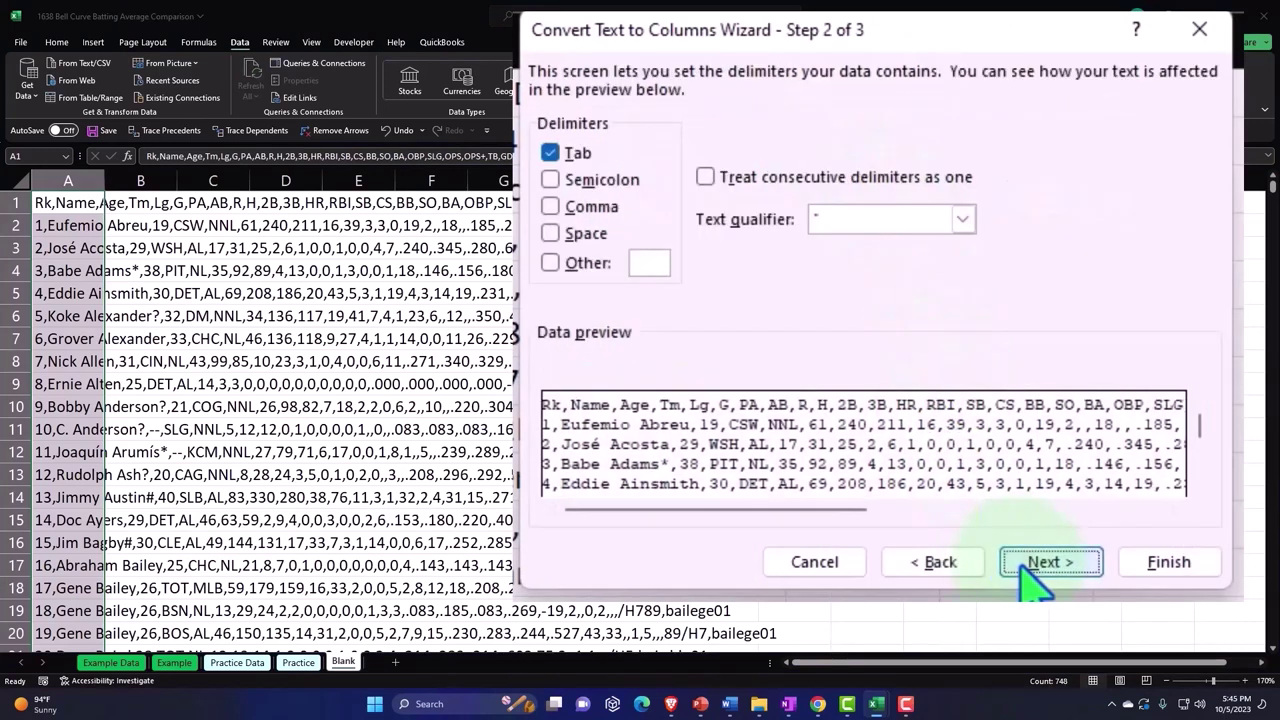
left_click(551, 155)
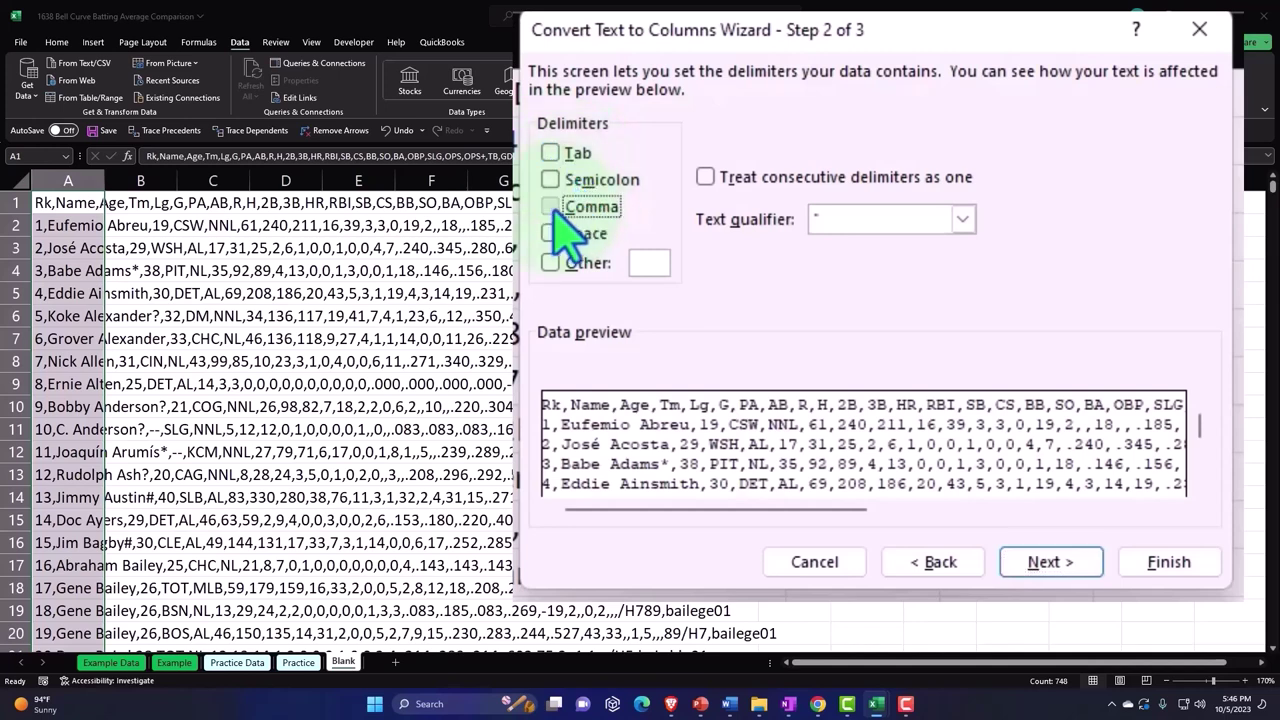
left_click(556, 207)
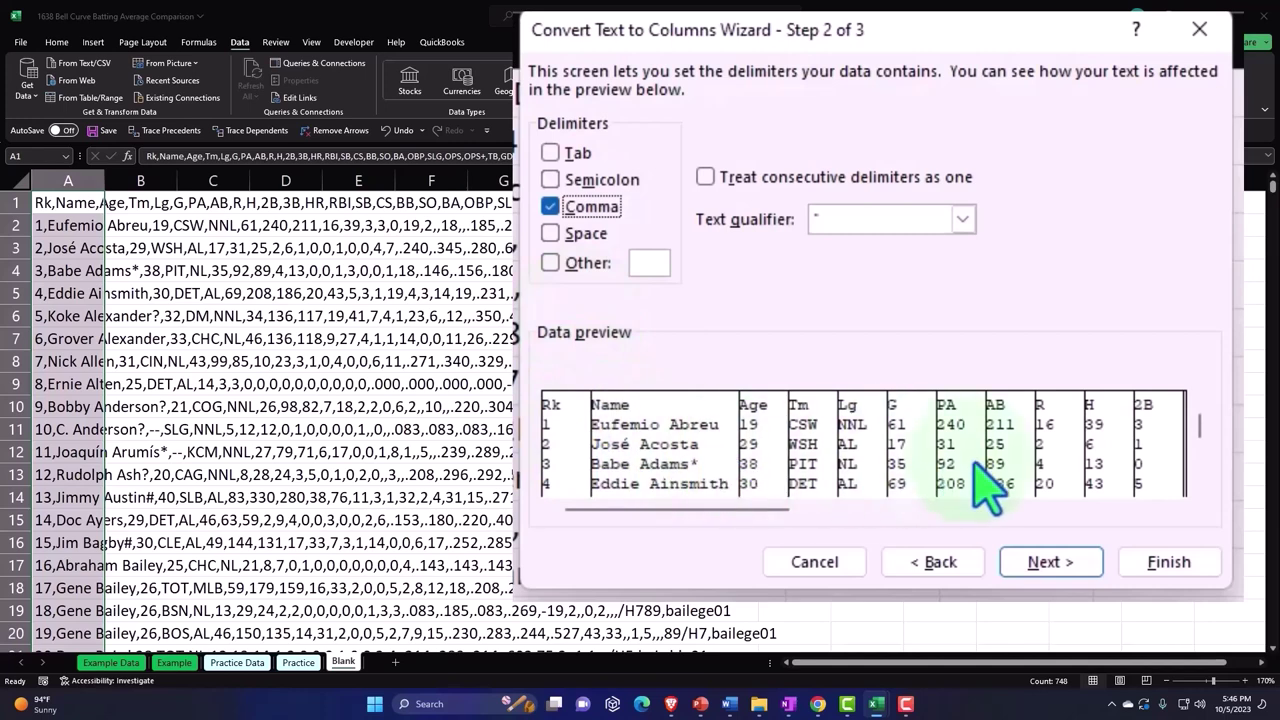
left_click(1035, 566)
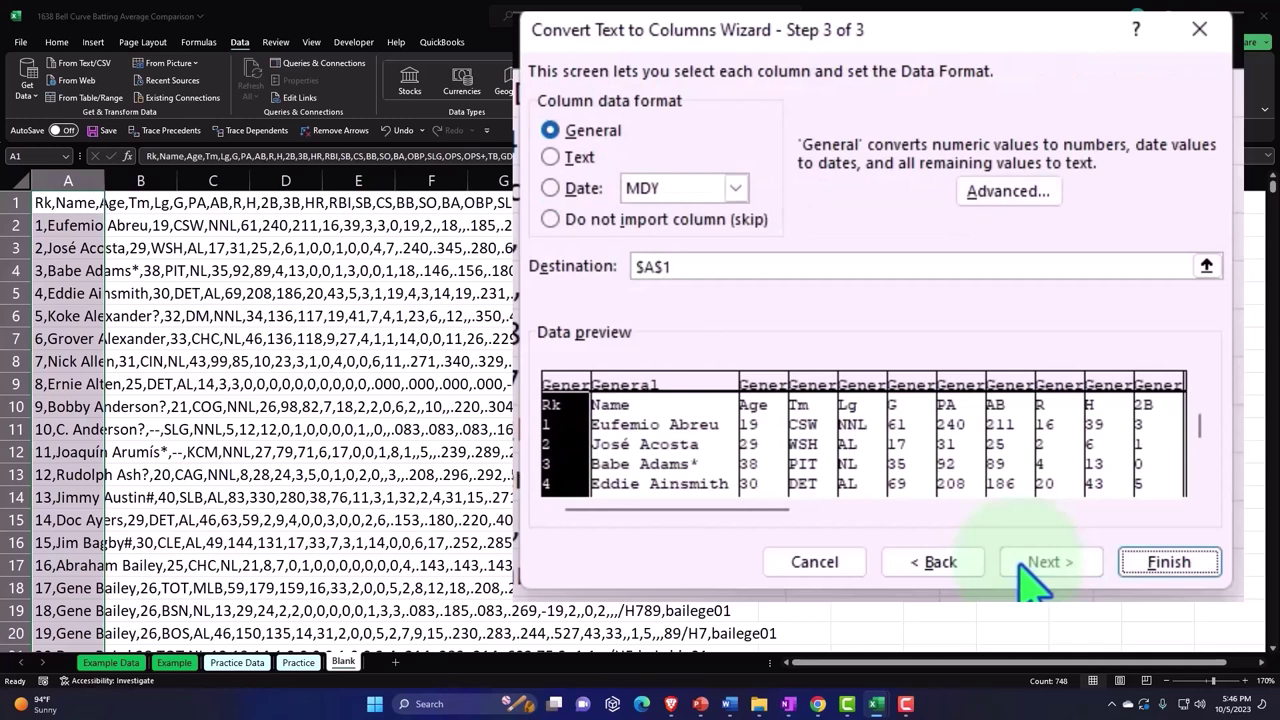
left_click(1160, 566)
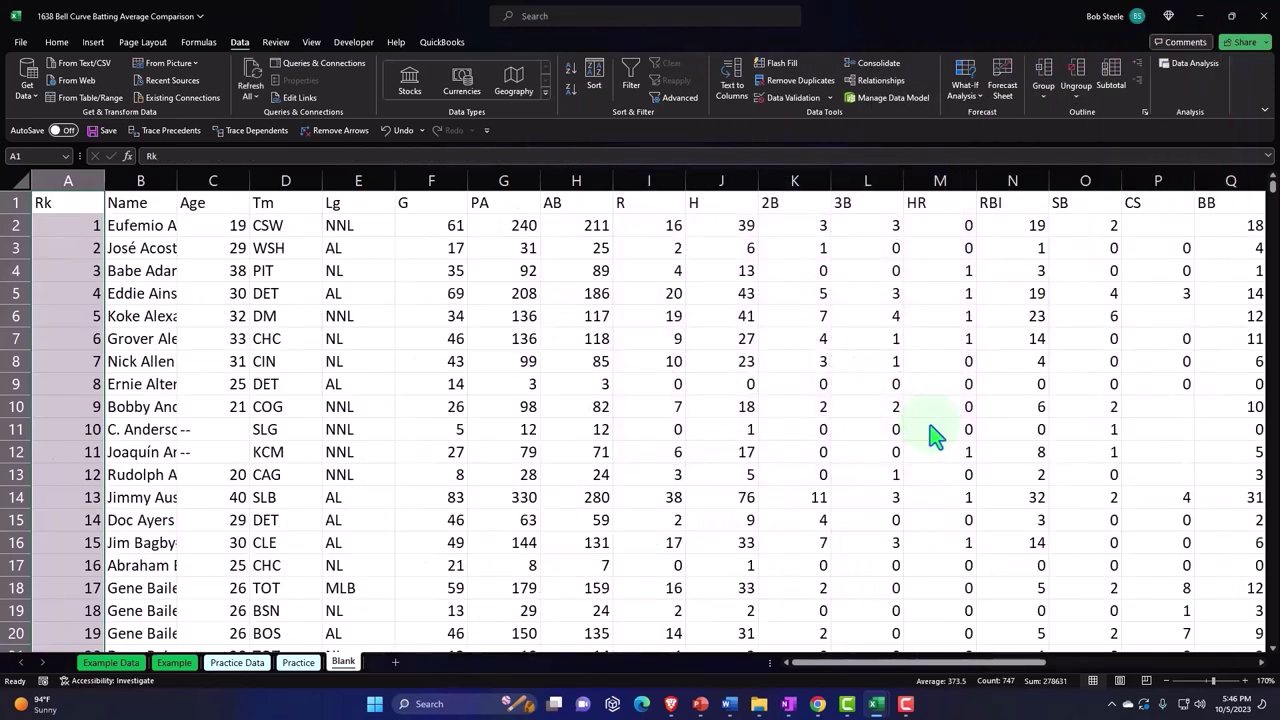
Step: Make the row 1 headers from Rk through BB bold
left_click(527, 367)
scroll(557, 372, "down", 5)
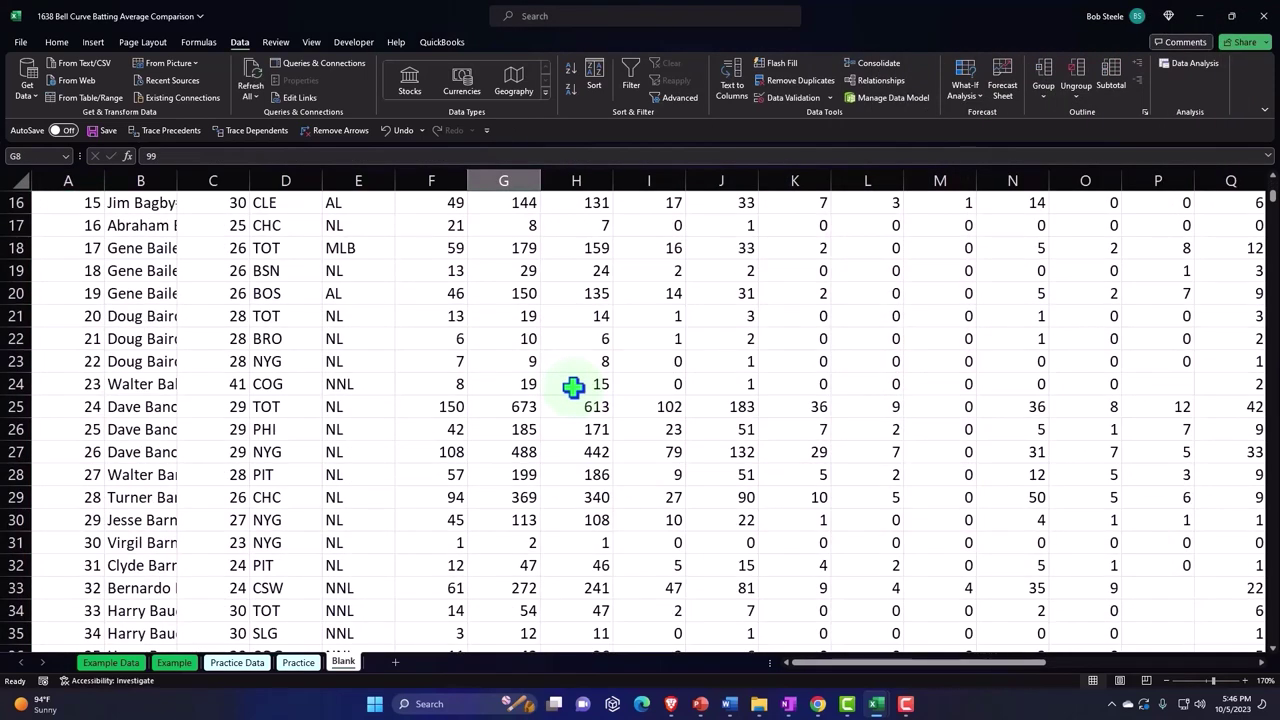
scroll(571, 380, "up", 5)
left_click_drag(94, 206, 1001, 206)
left_click(56, 42)
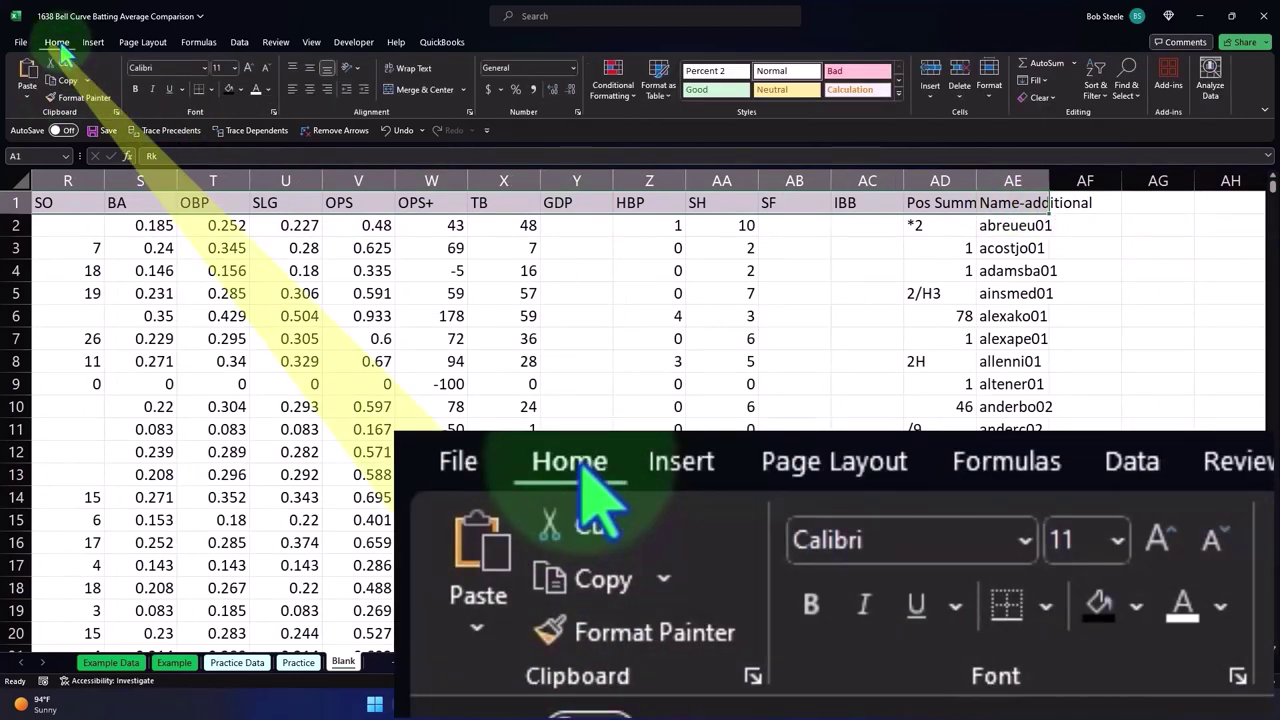
left_click(136, 89)
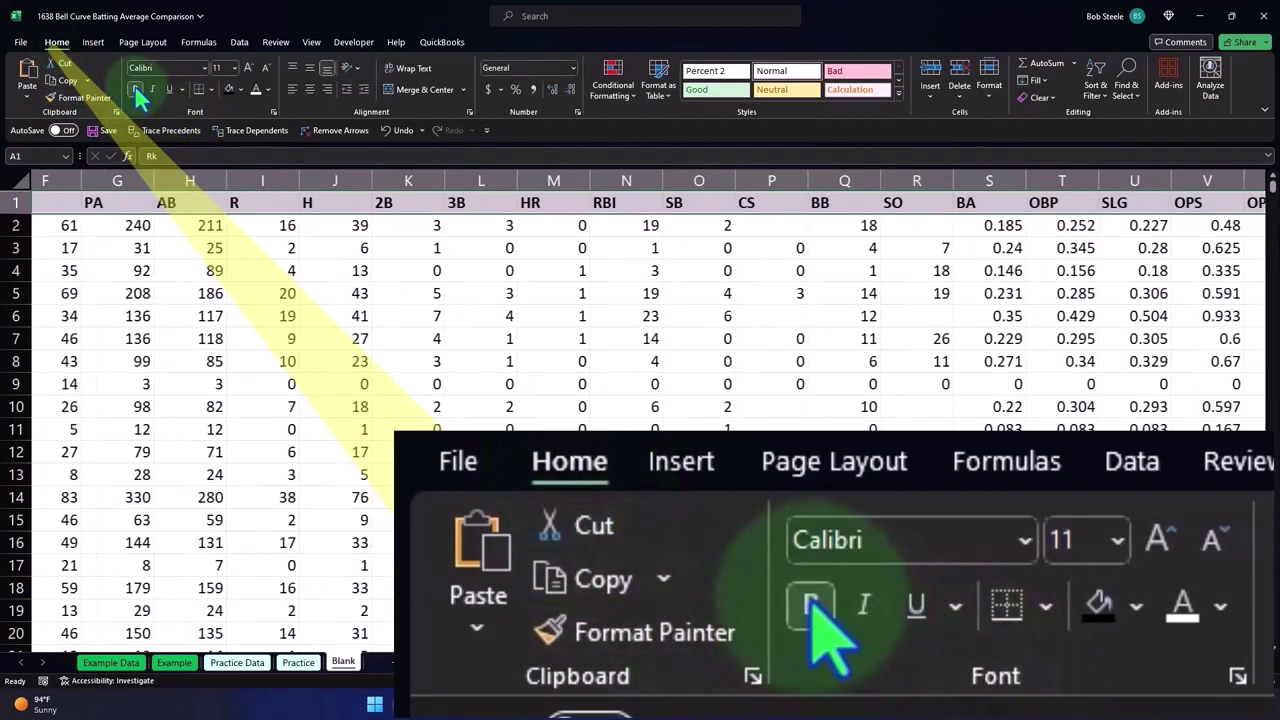
left_click(163, 278)
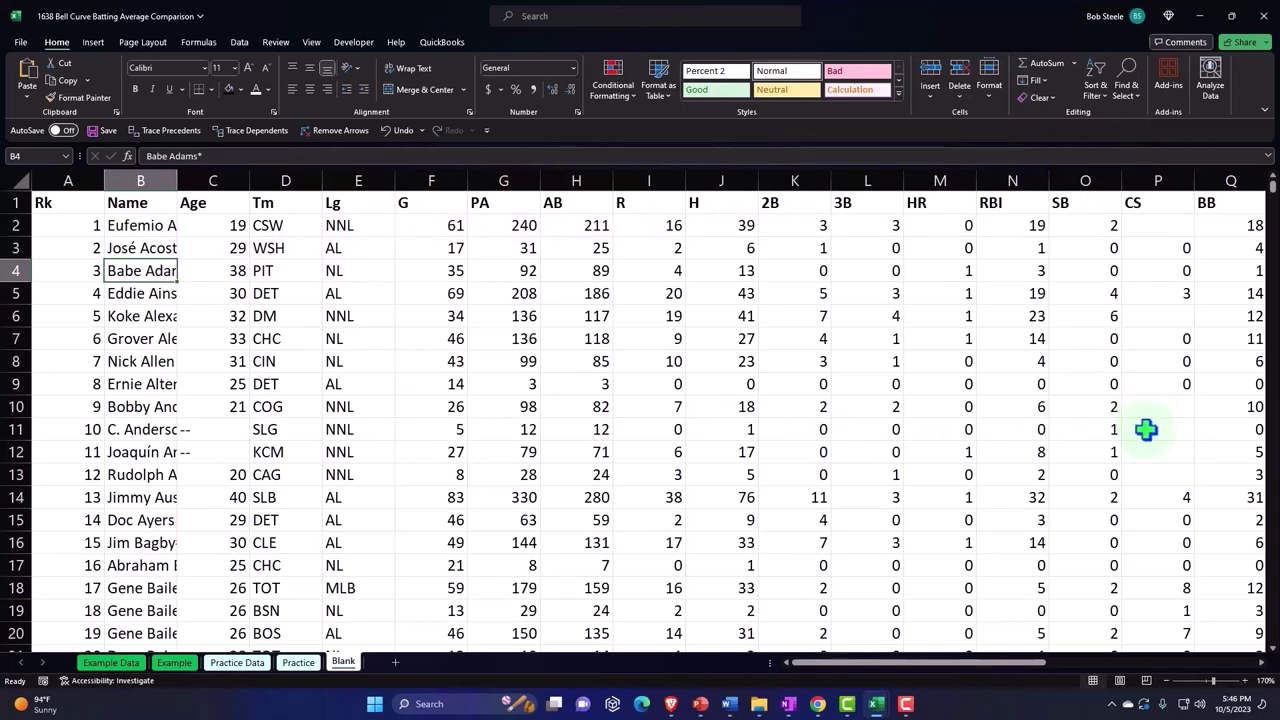
Step: Insert a table over $A$1:$AE$748 with My table has headers checked
left_click(93, 43)
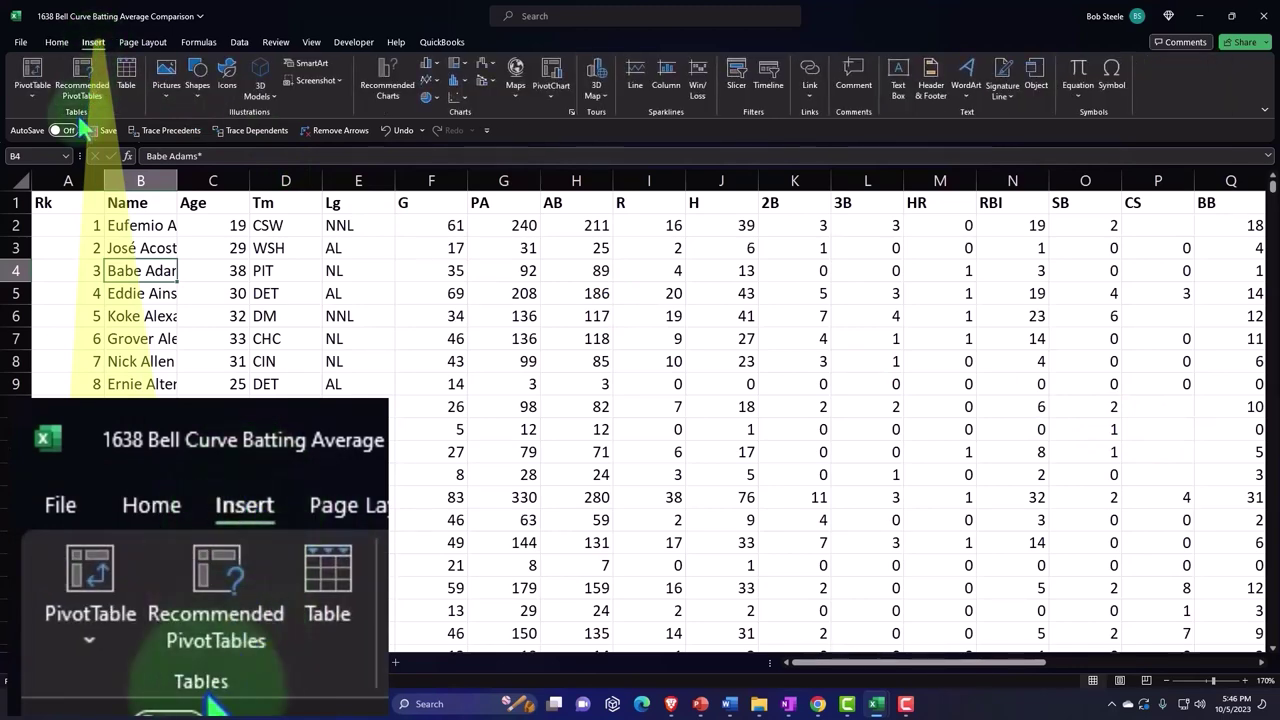
left_click(126, 72)
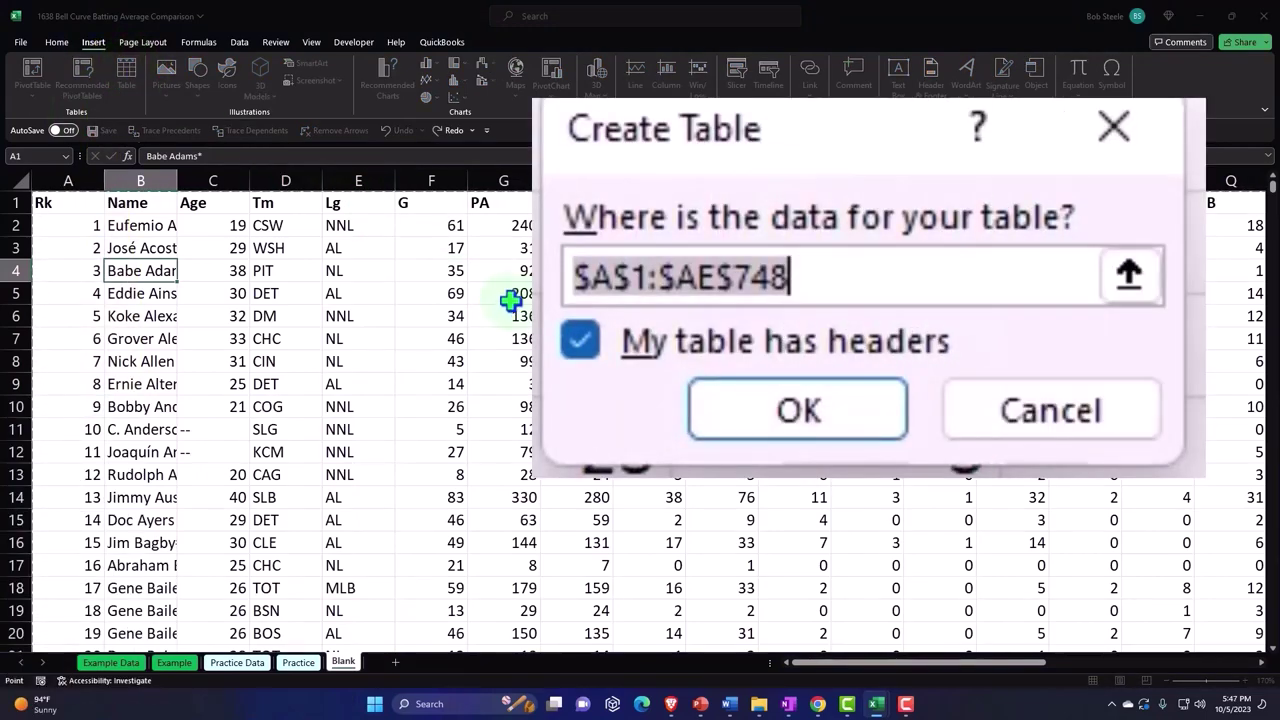
scroll(465, 413, "down", 20)
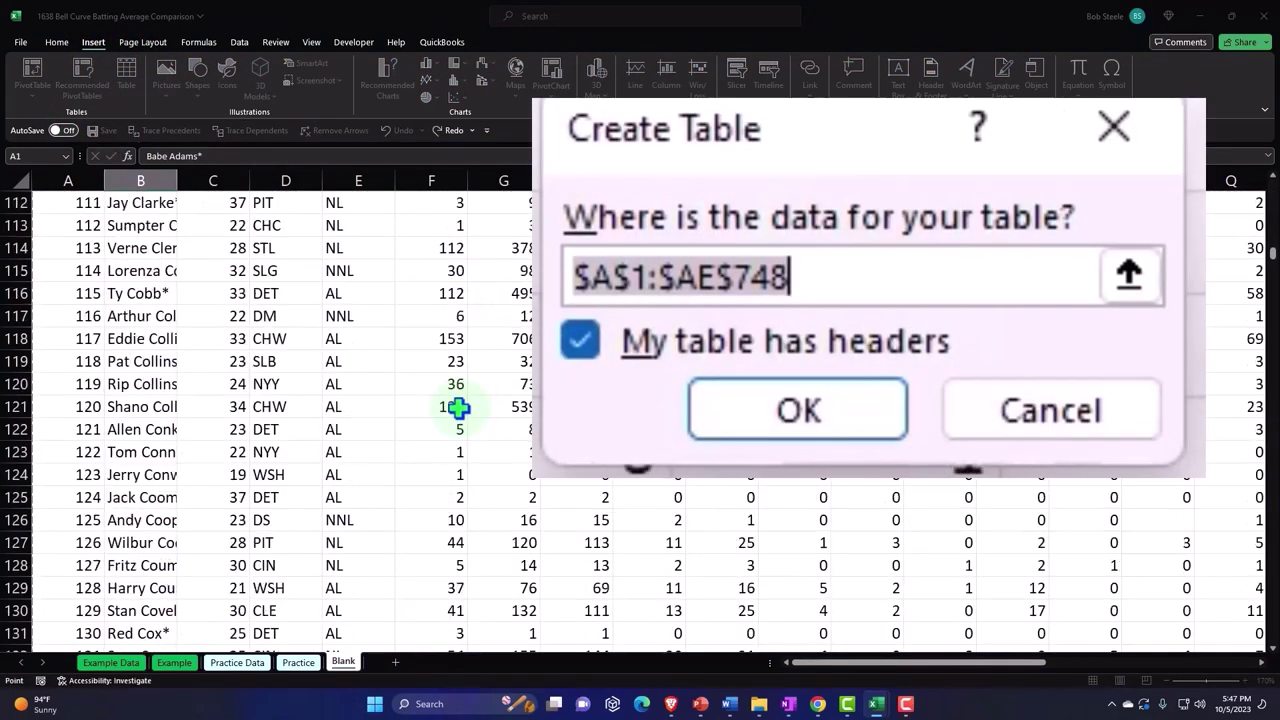
left_click_drag(1272, 275, 1250, 170)
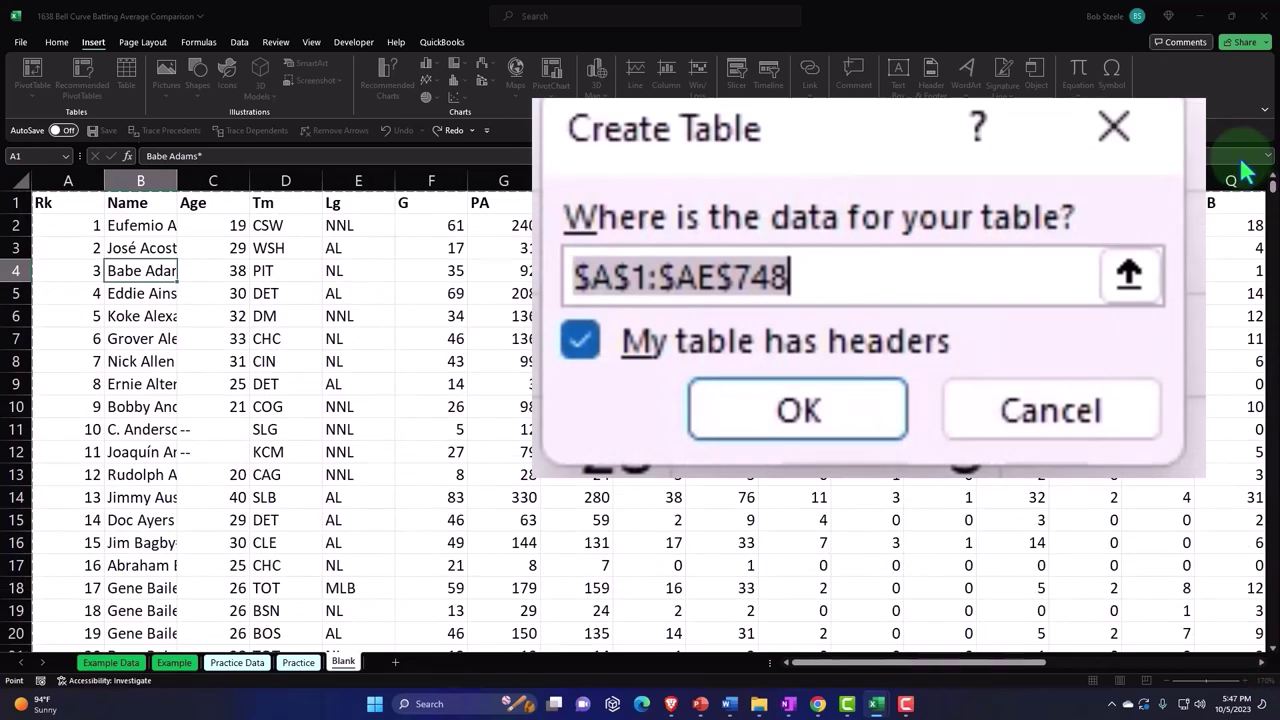
left_click(790, 412)
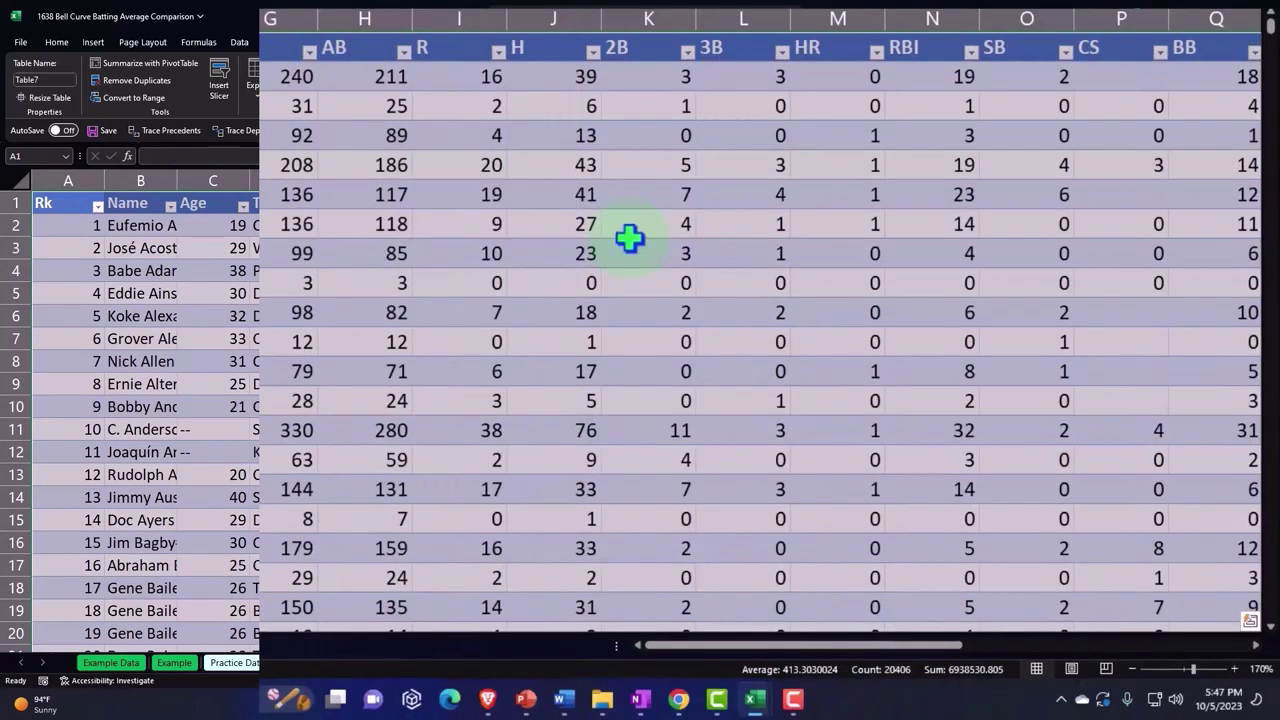
Step: Deselect the table and review the 1920 stat columns across row 2 through BA
left_click(500, 90)
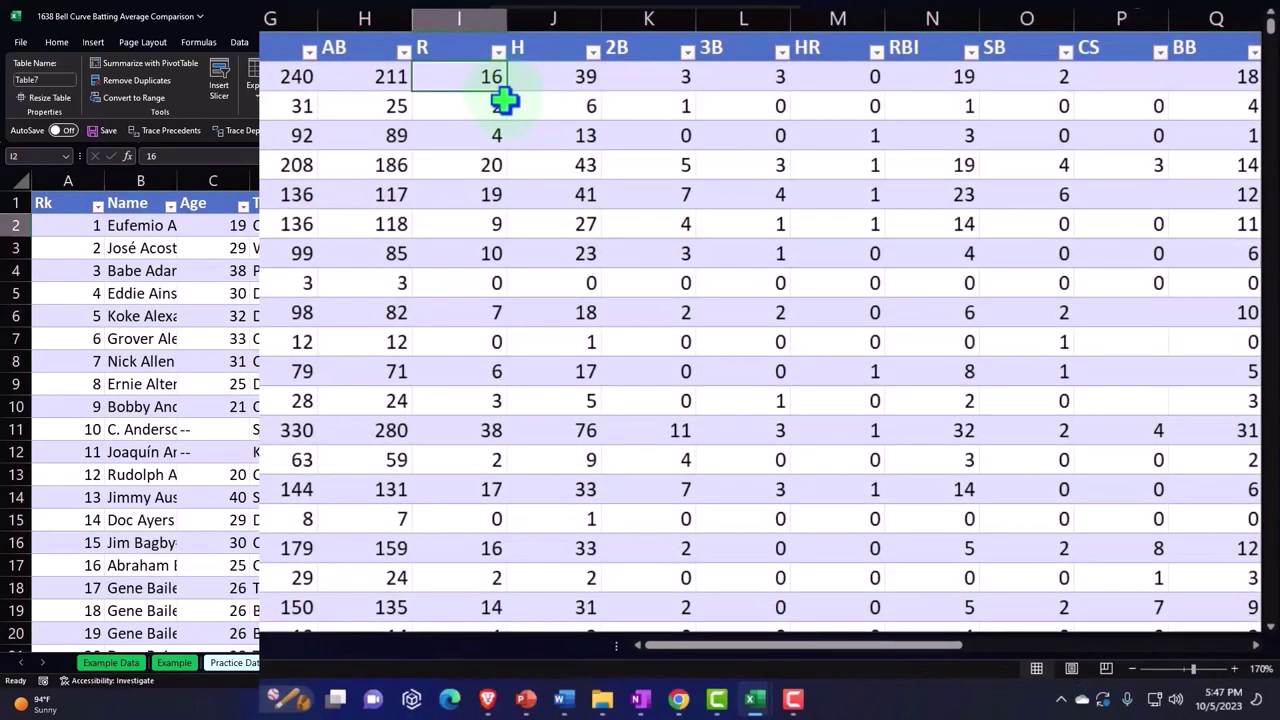
key("Right")
key("Right")
key("Right")
key("Right")
key("Right")
key("Right")
key("Right")
key("Right")
key("Right")
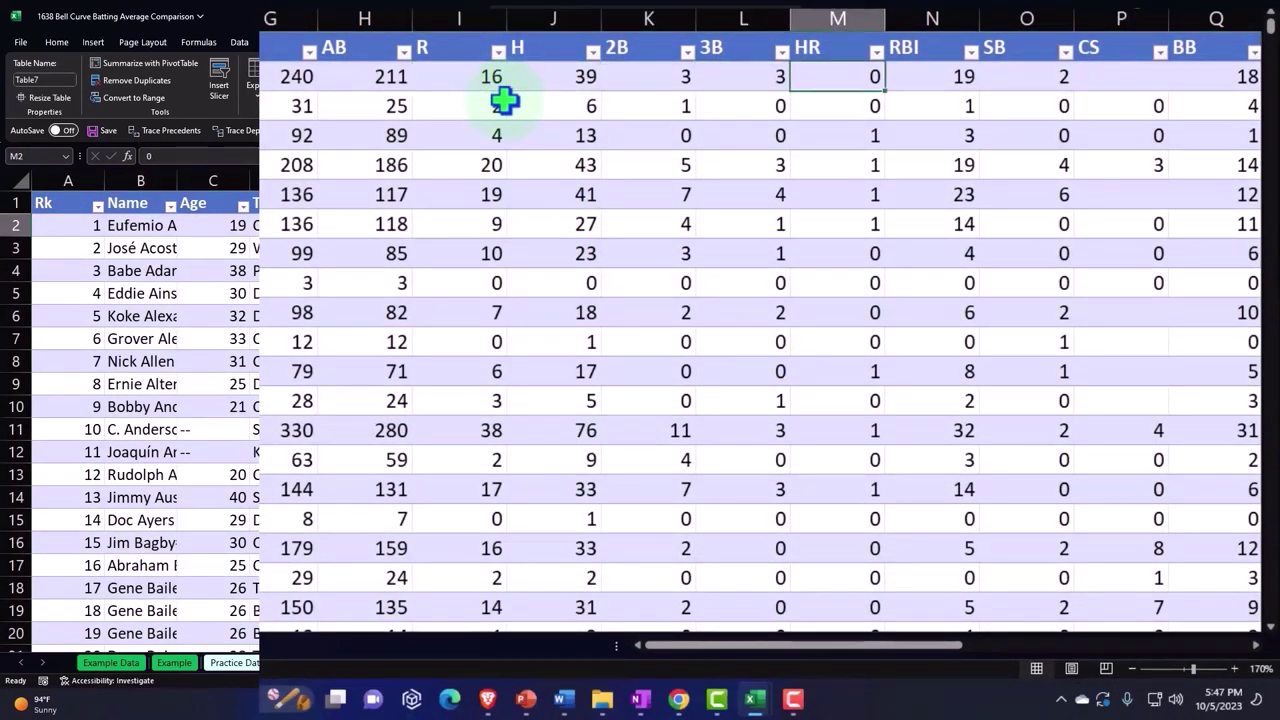
key("Right")
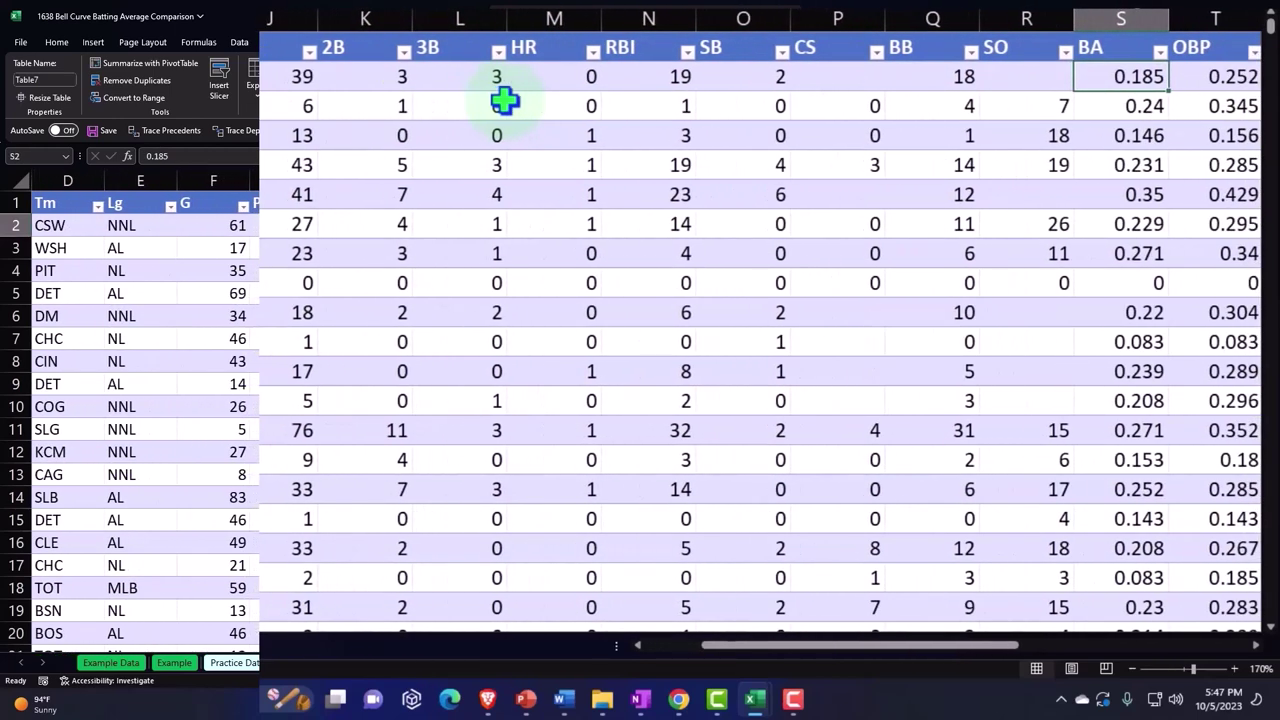
key("Left")
key("Left")
key("Left")
key("Left")
key("Left")
key("Left")
key("Left")
key("Left")
key("Left")
key("Left")
key("Left")
key("Left")
key("Left")
key("Left")
key("Left")
key("Left")
key("Left")
key("Left")
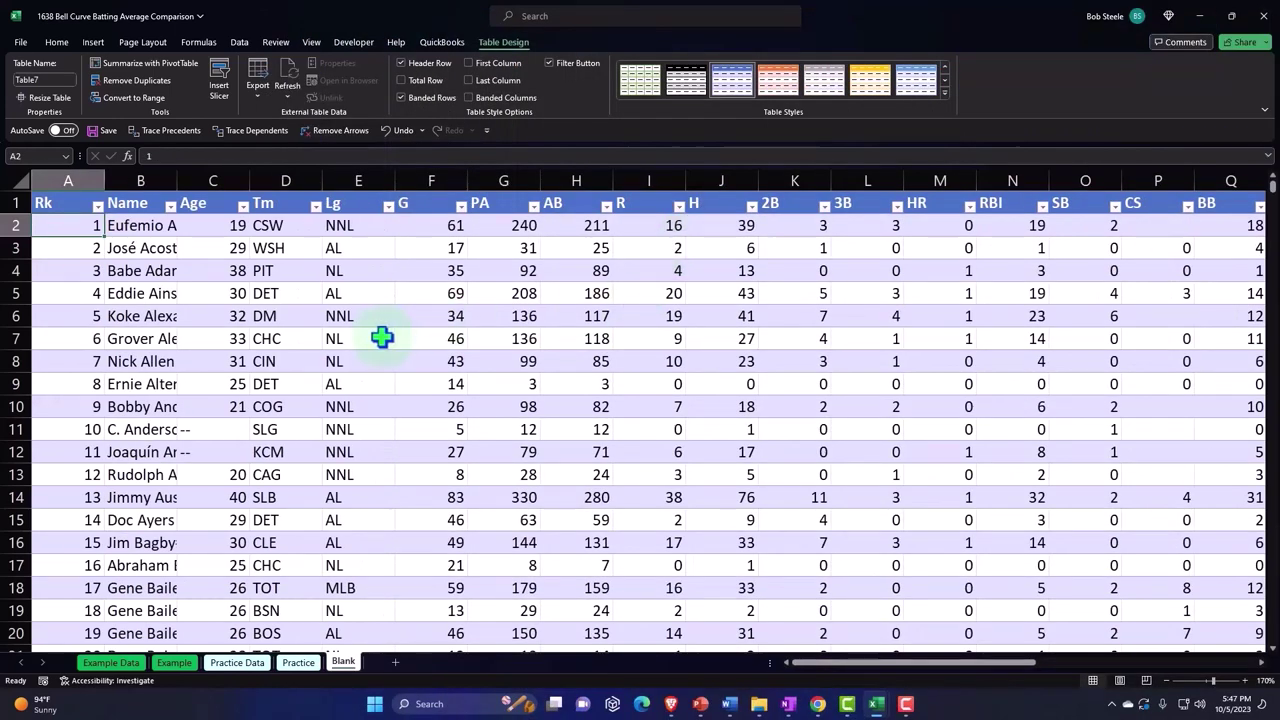
left_click_drag(957, 662, 1229, 660)
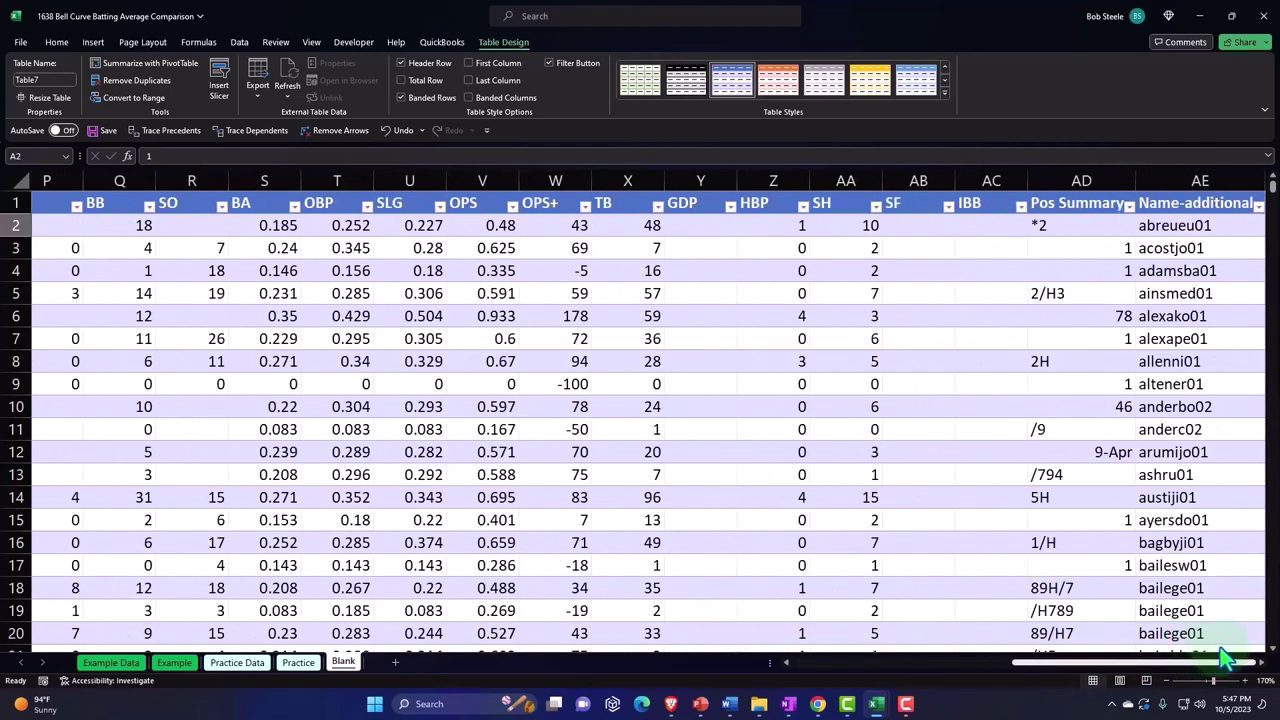
left_click_drag(1078, 664, 709, 664)
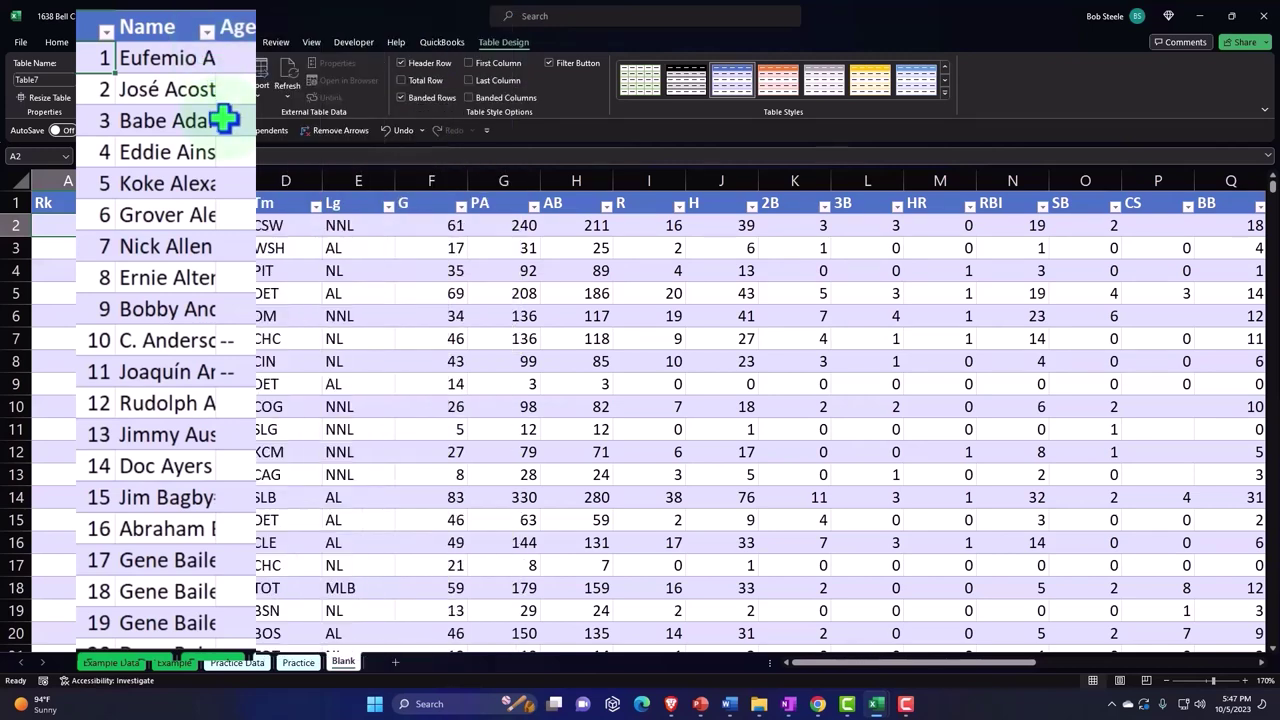
scroll(223, 120, "down", 13)
Step: Select from row 43's Age cell to the table's end, then pick the empty cell below
left_click(183, 276)
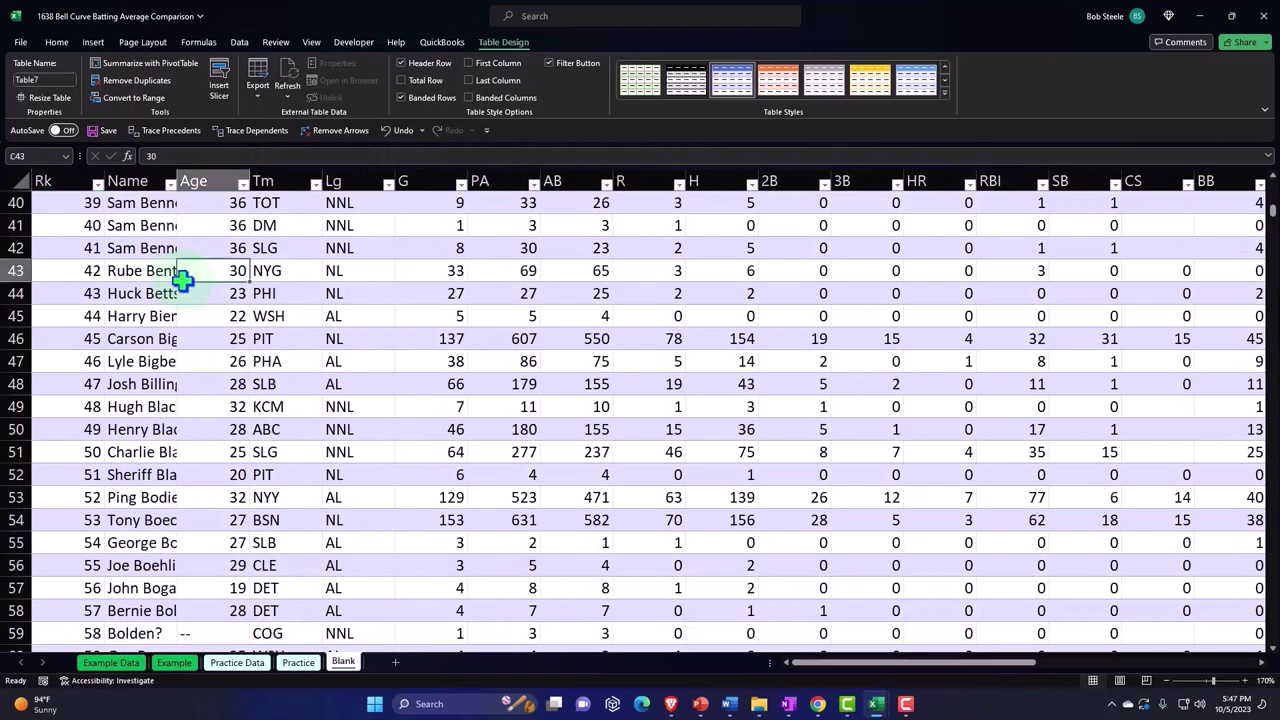
key("ctrl+shift+Right")
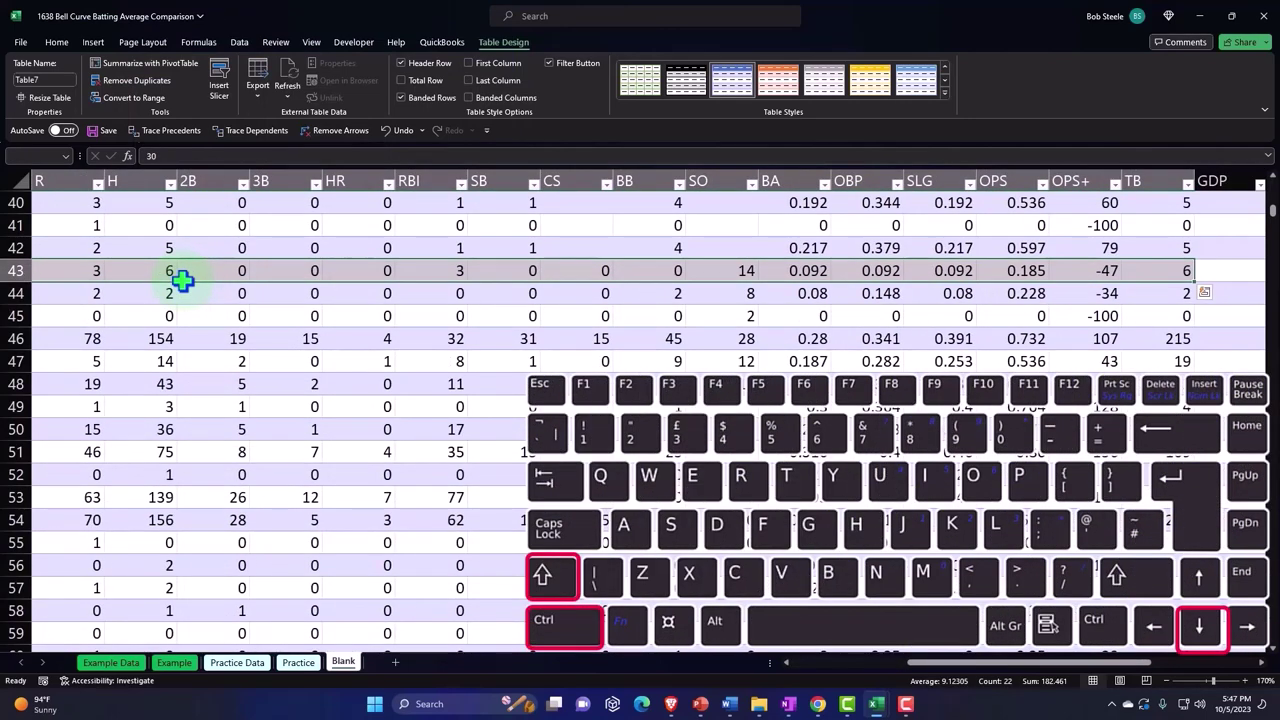
key("Home")
key("ctrl+shift+Down")
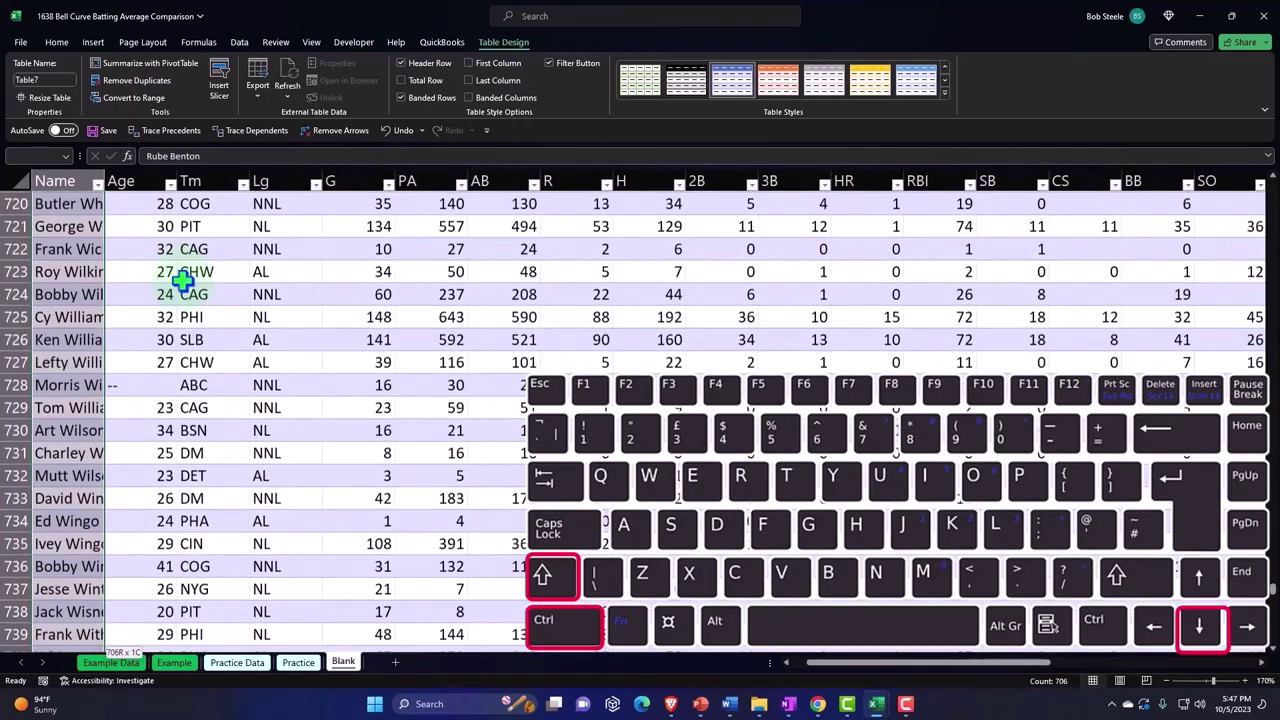
scroll(331, 320, "down", 4)
left_click(78, 477)
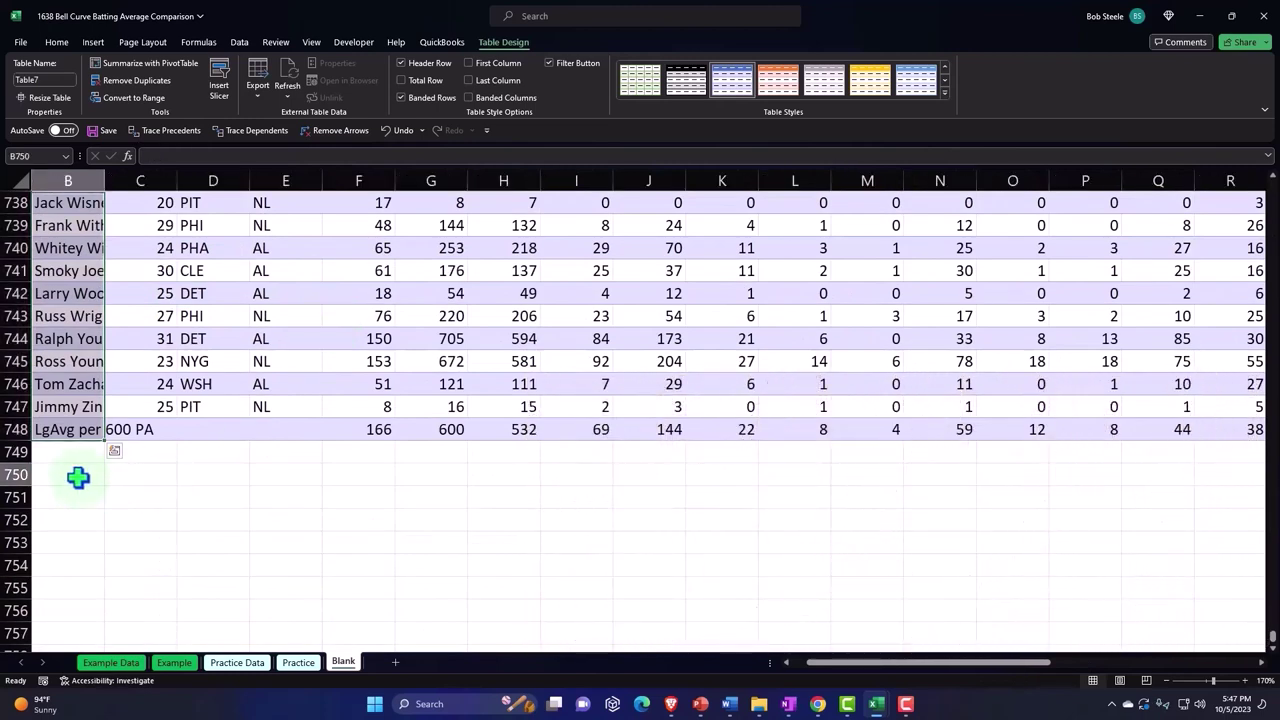
Step: Bring the Baseball Reference browser window back to the front
scroll(53, 302, "down", 2)
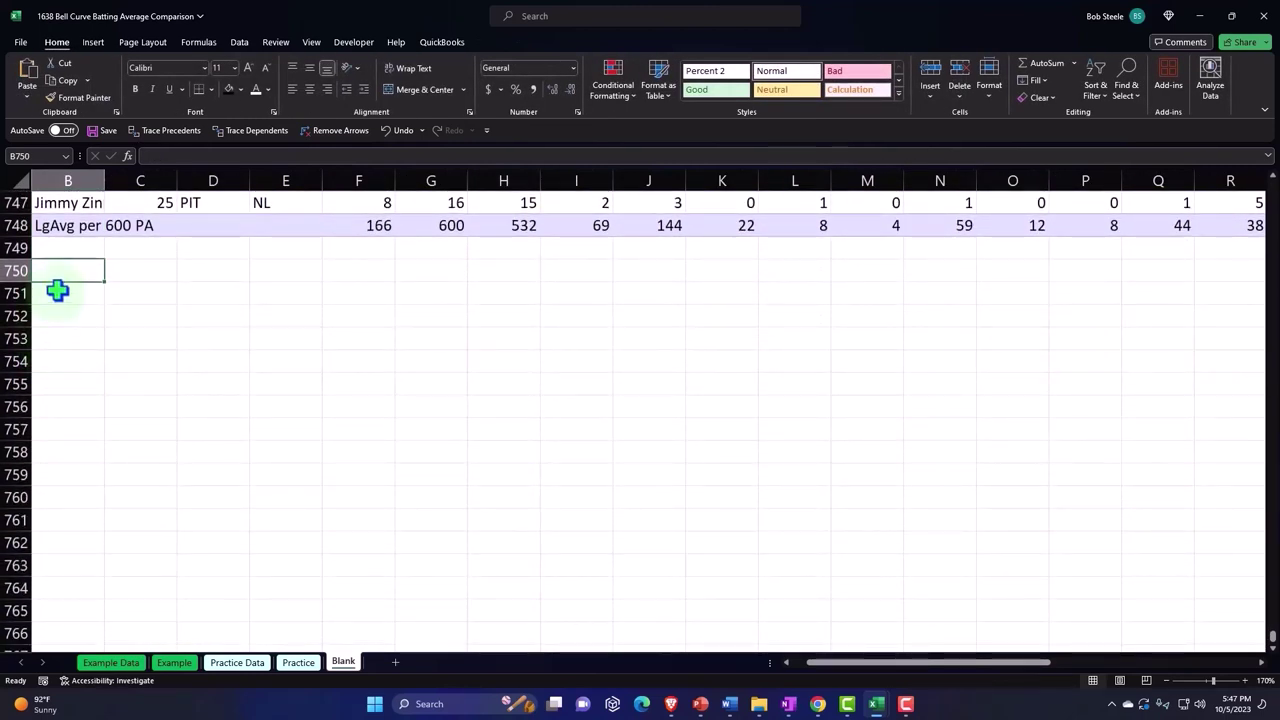
mouse_move(818, 702)
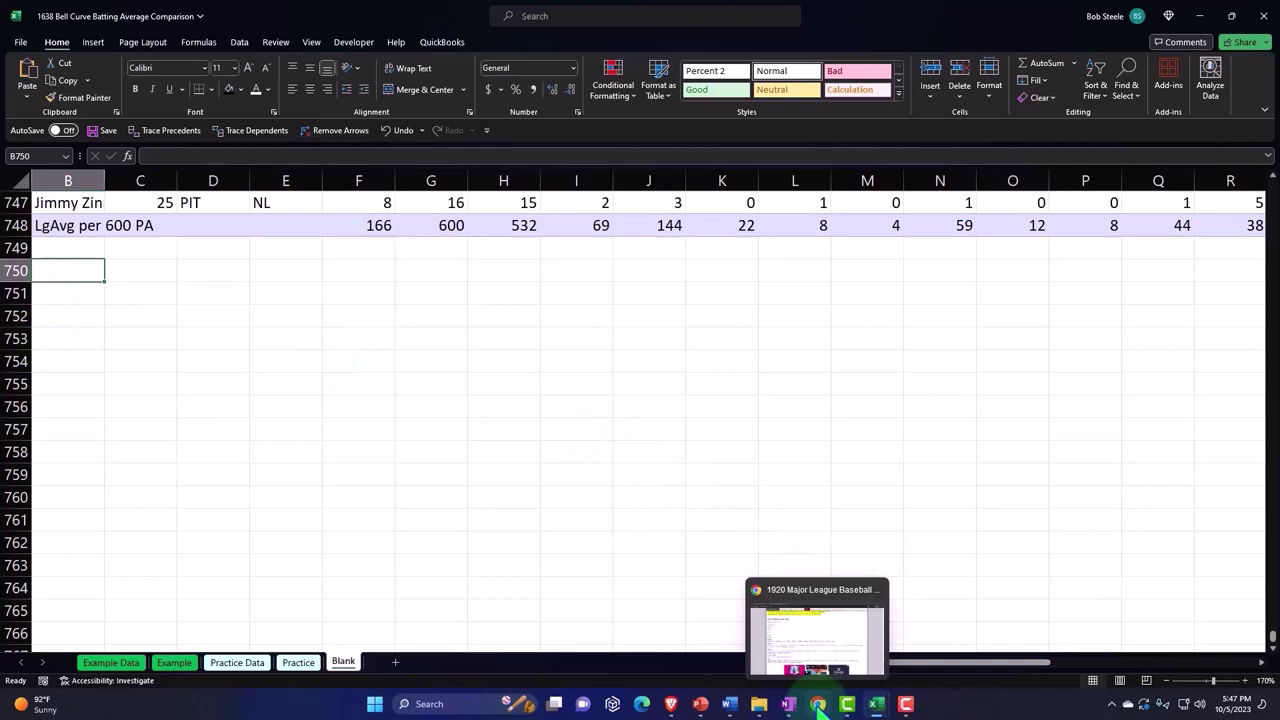
left_click(826, 652)
Step: Switch to the 2022 Standard Batting page and scroll down to Player Standard Batting
left_click(290, 10)
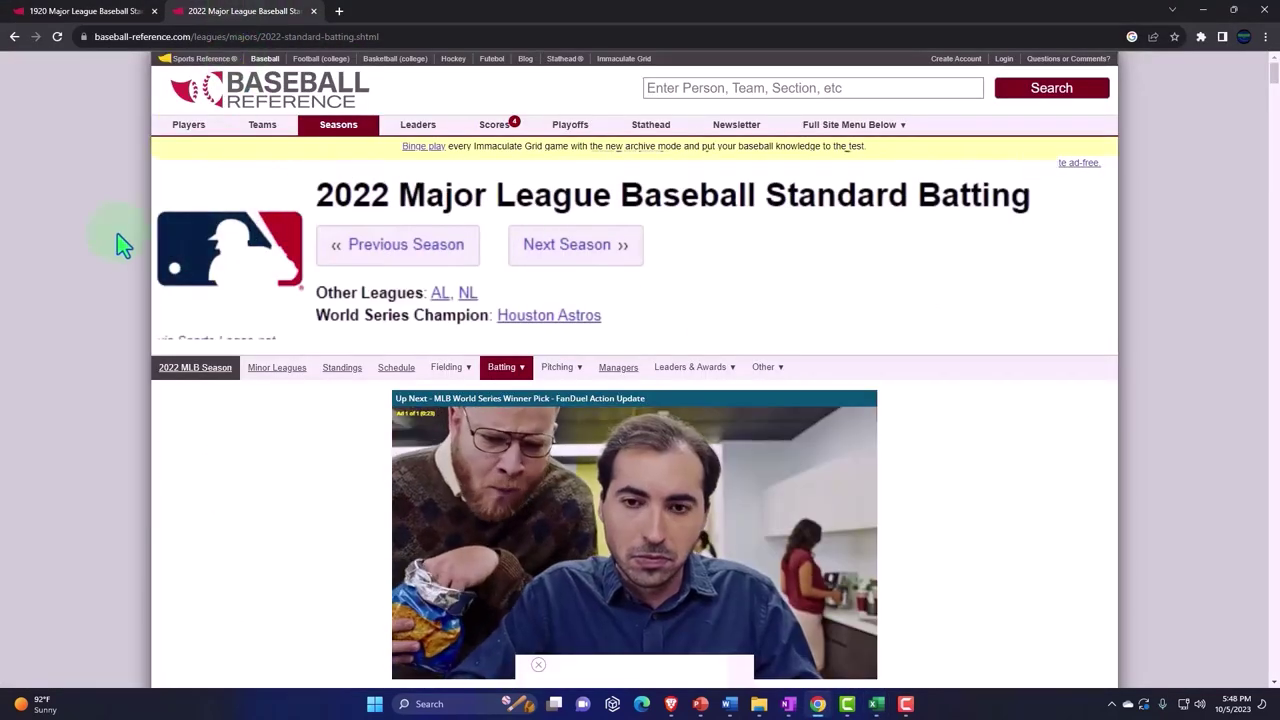
scroll(112, 179, "down", 5)
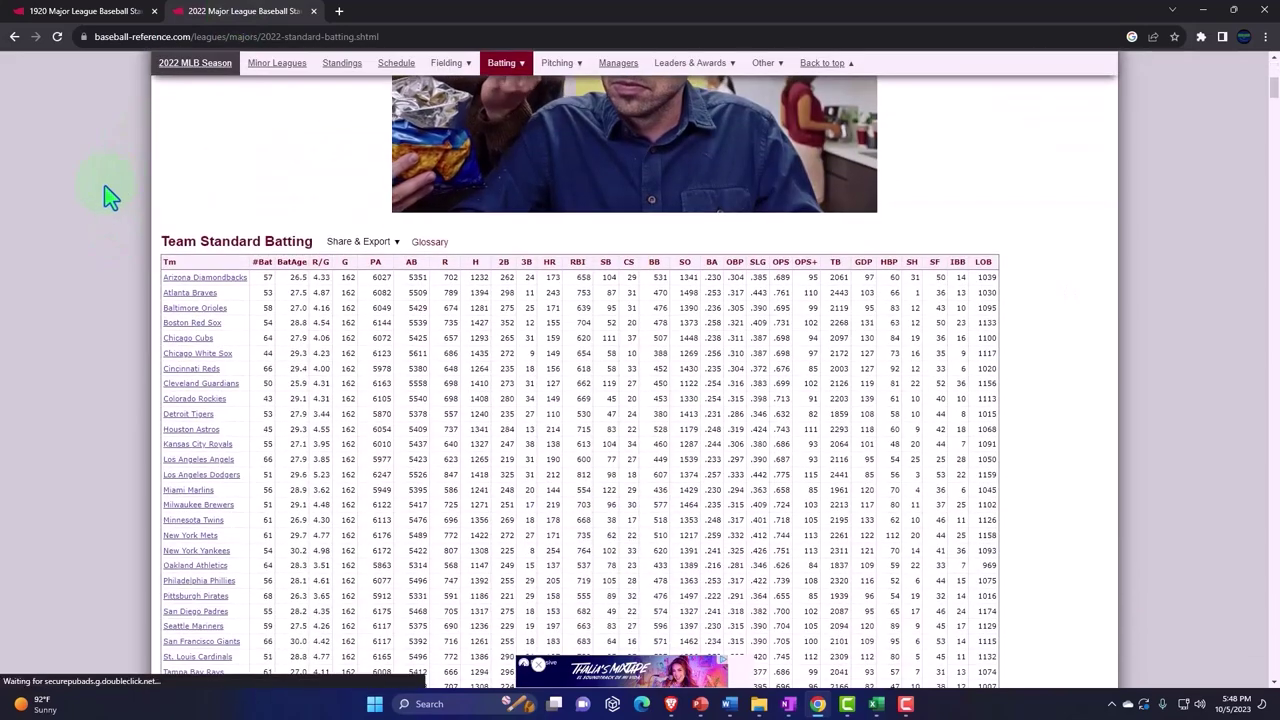
scroll(110, 241, "down", 5)
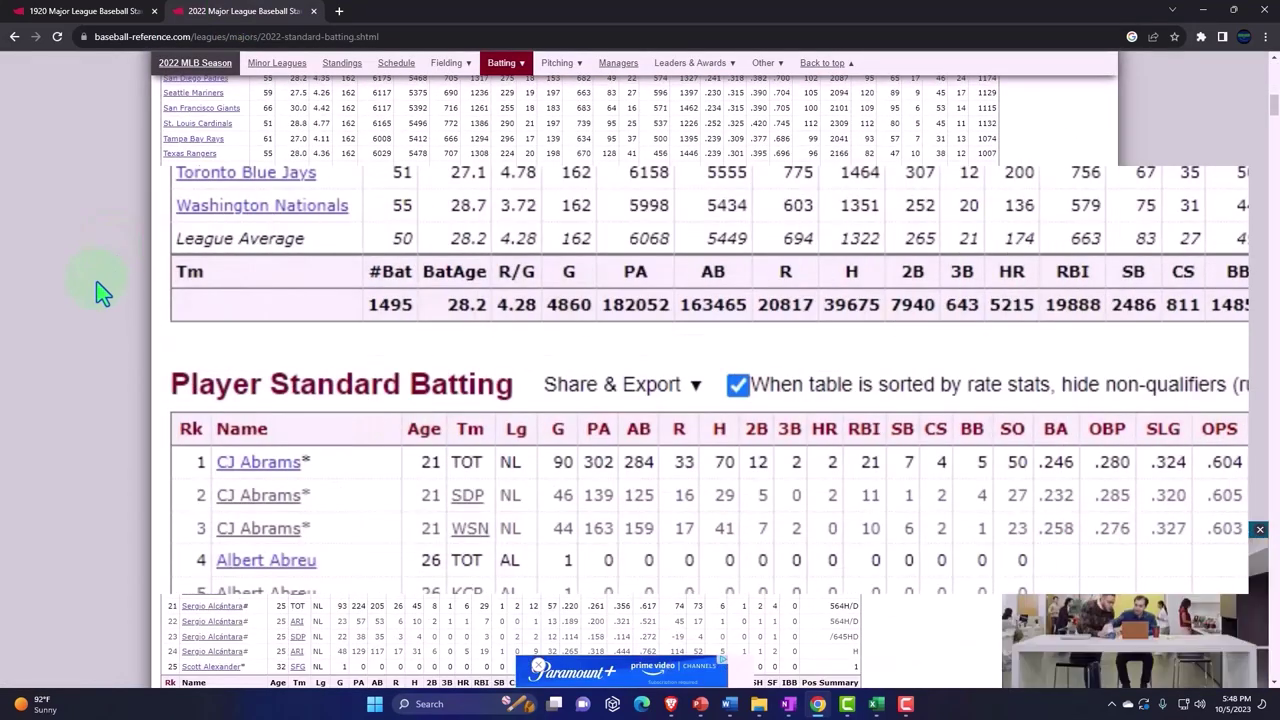
scroll(103, 291, "down", 1)
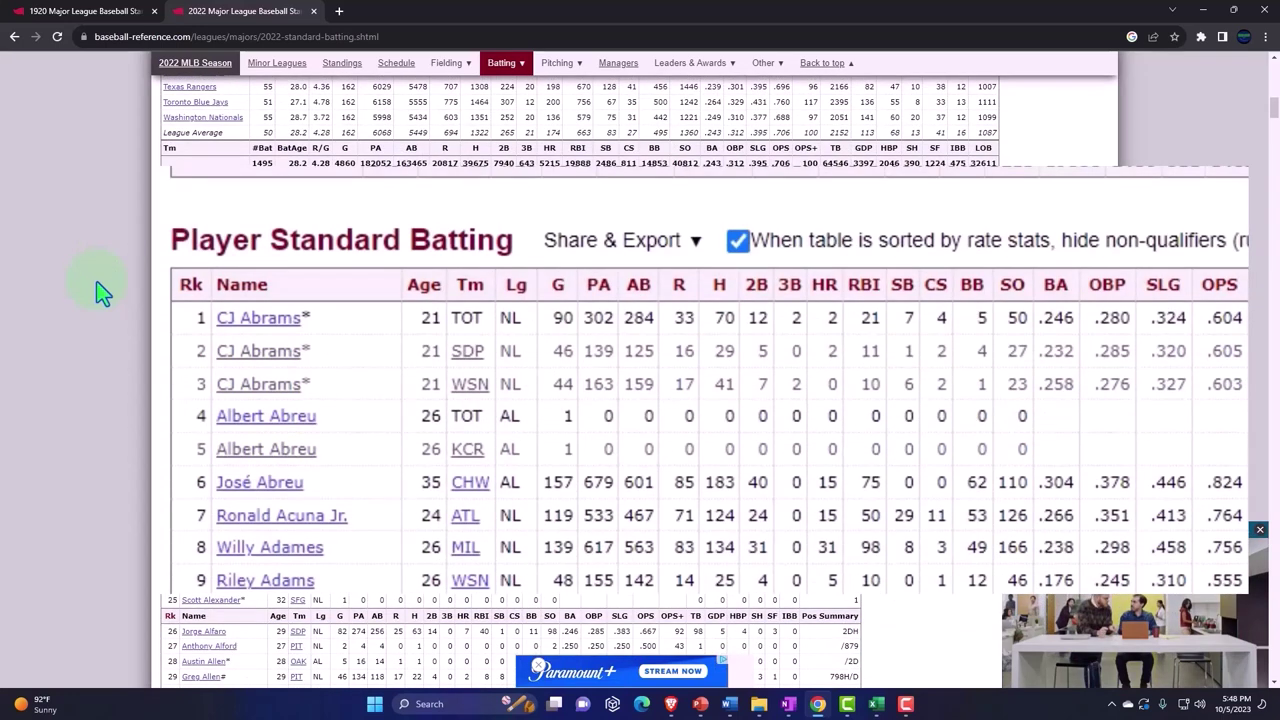
Step: Convert the player table with Share & Export > Get table as CSV and select all the text
left_click(694, 243)
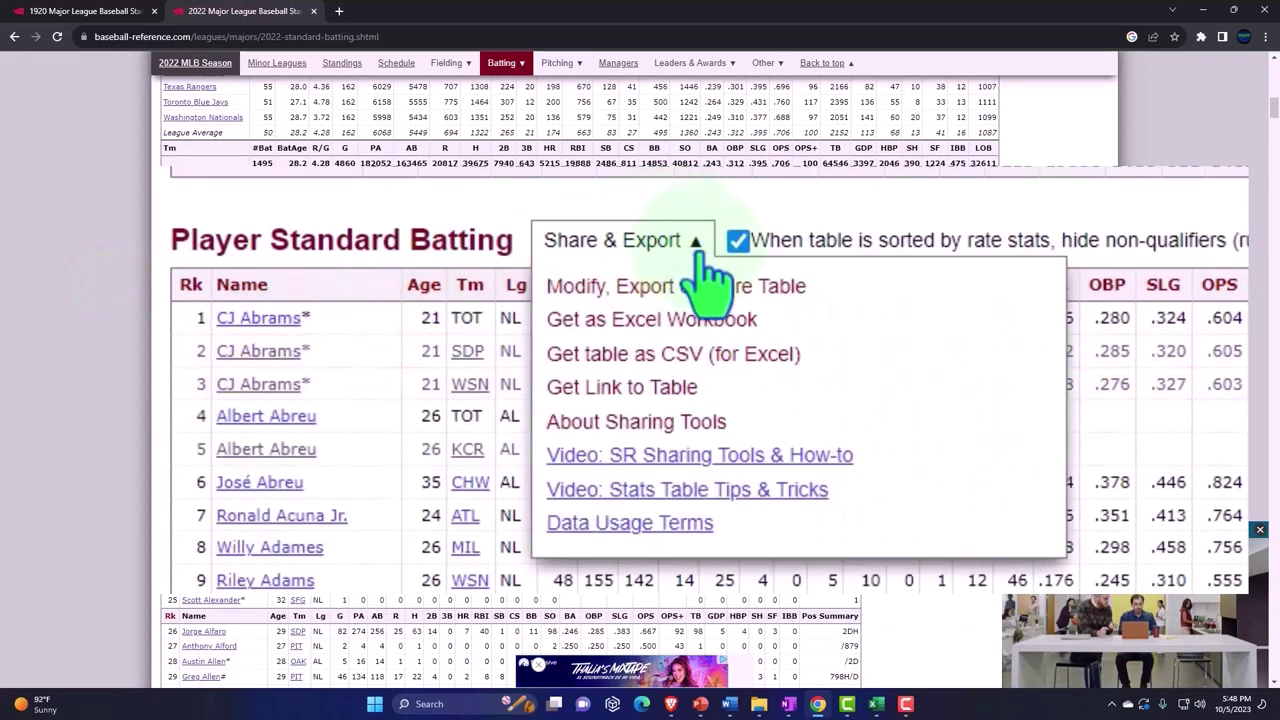
left_click(684, 357)
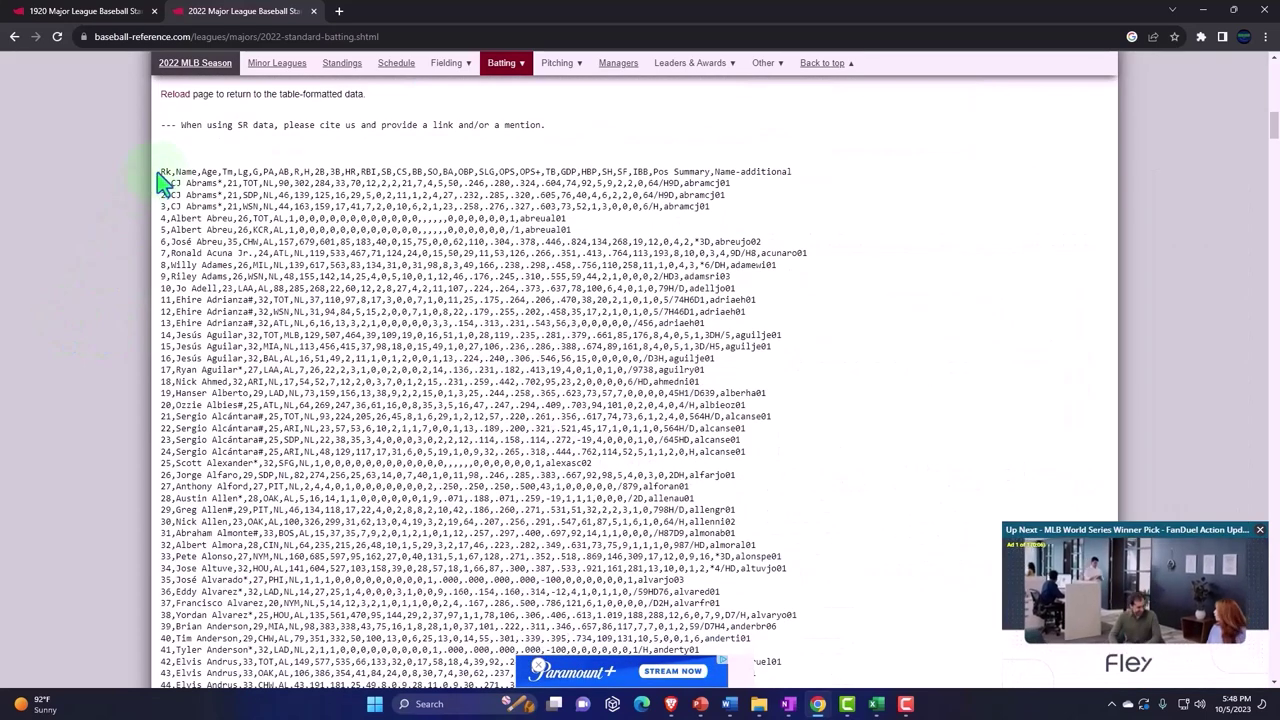
left_click_drag(161, 173, 705, 400)
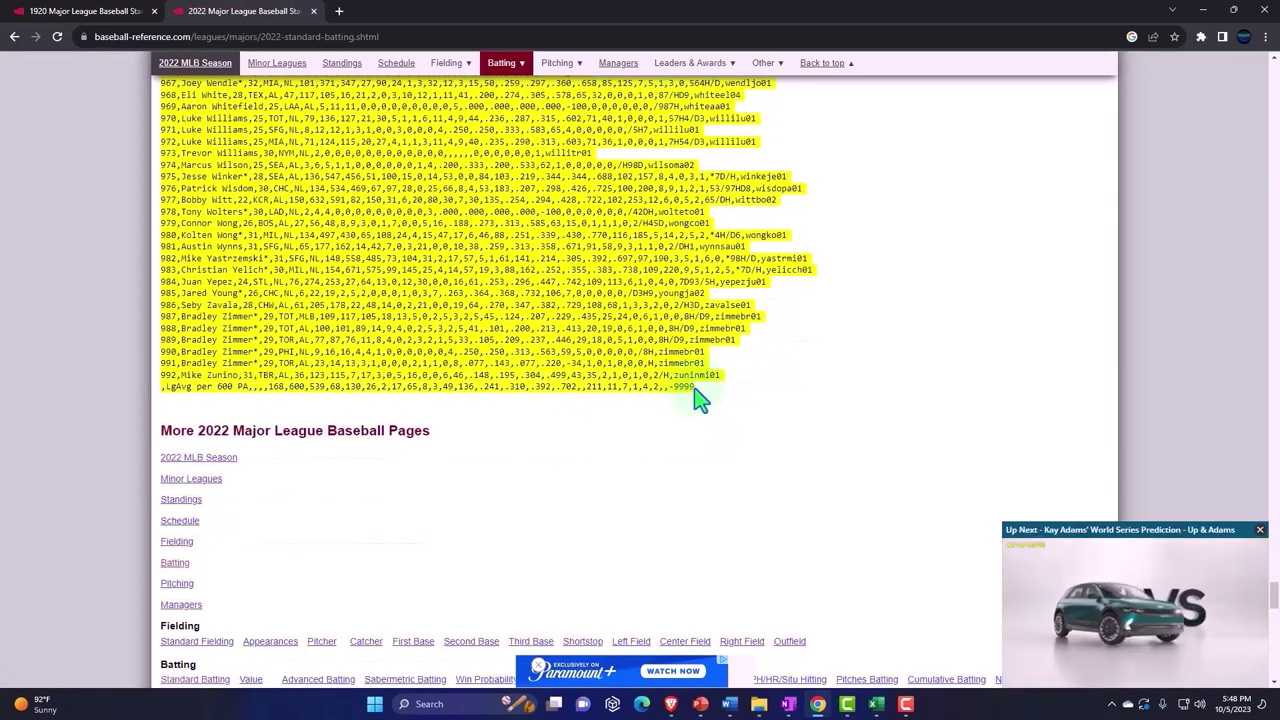
Step: Return to the Bell Curve workbook and paste the 2022 CSV lines at cell A750
mouse_move(848, 677)
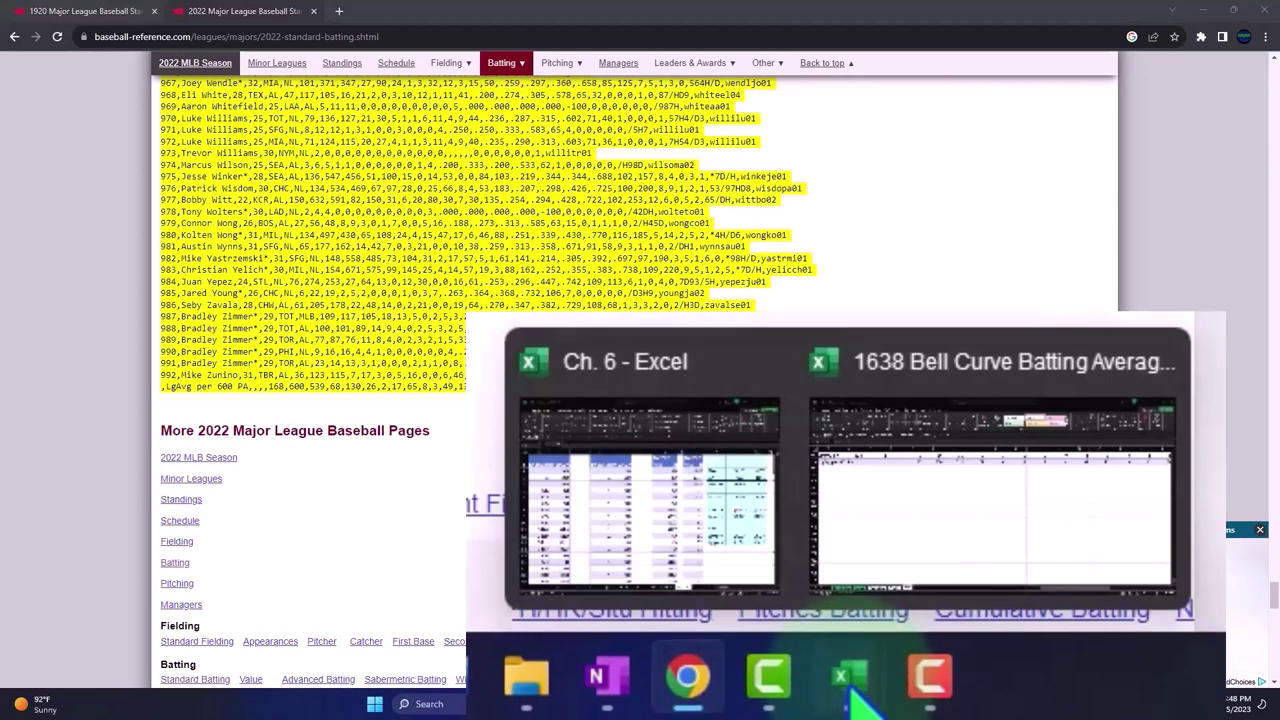
left_click(945, 530)
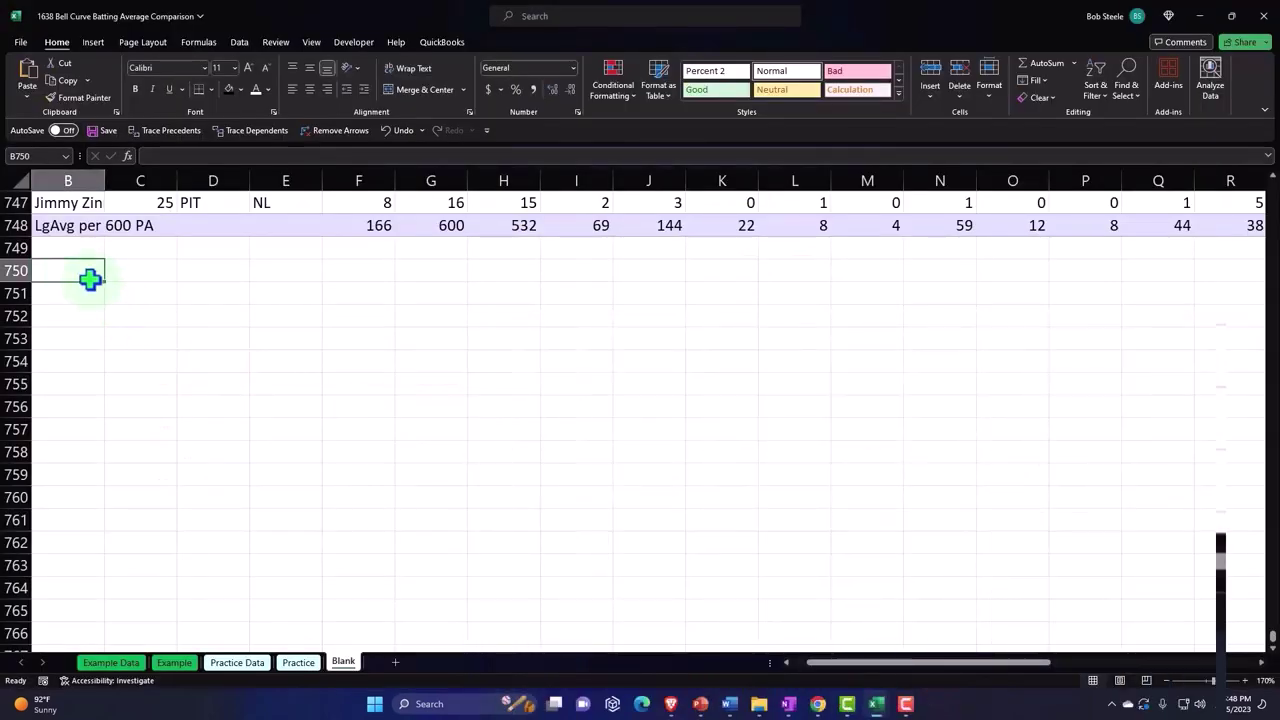
key("Left")
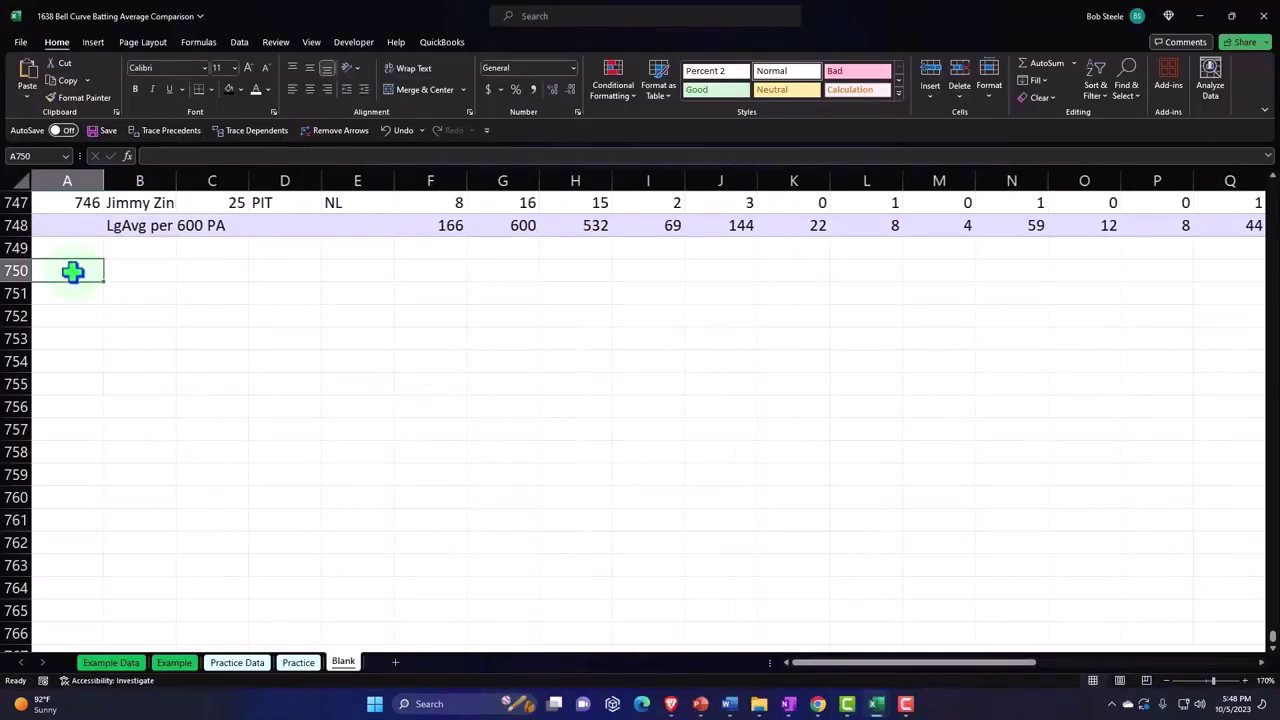
key("ctrl+v")
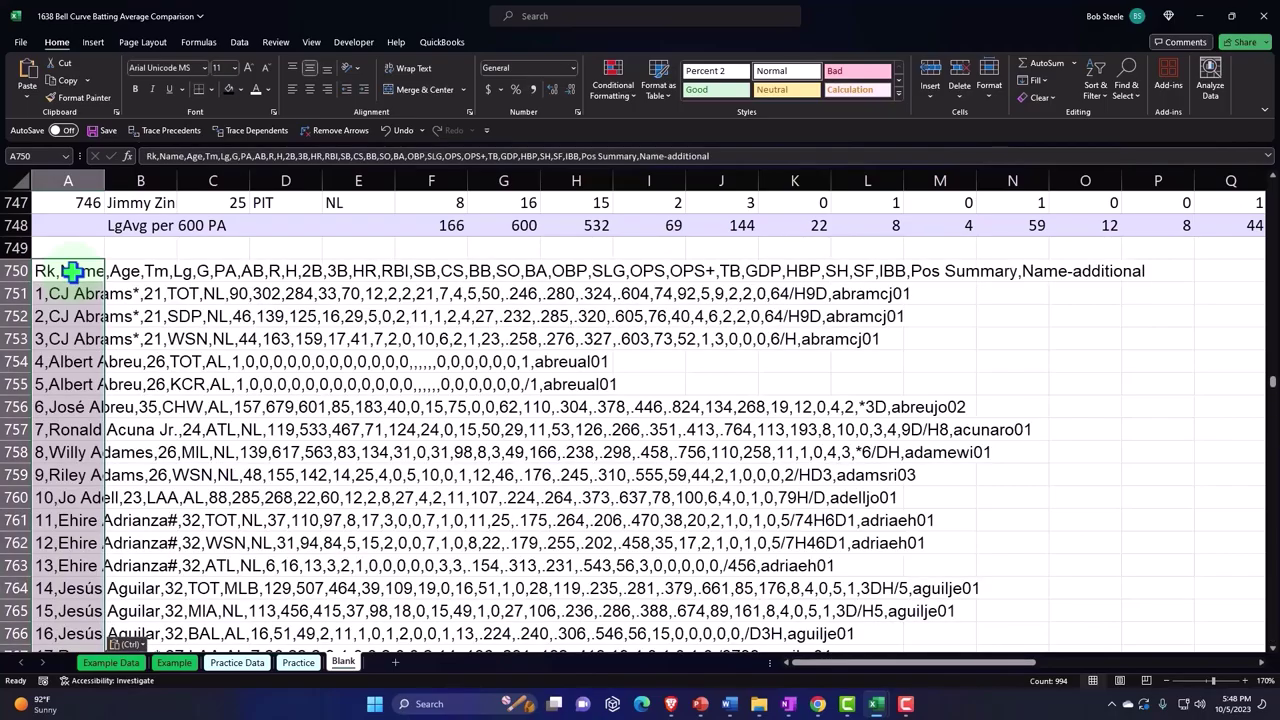